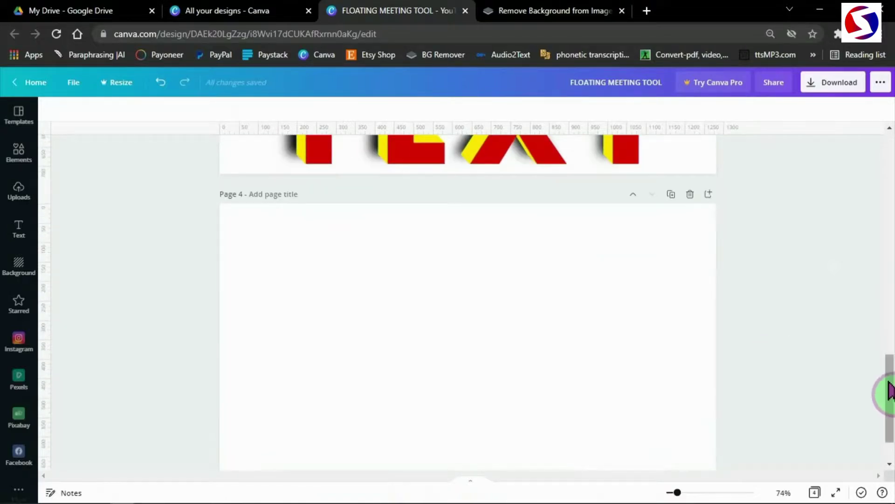
- Add a heading to the blank page 4 reading "3D" on one line and "TEXT" on the next
{"action": "left_click_drag", "start_coordinate": [888, 389], "coordinate": [890, 402]}
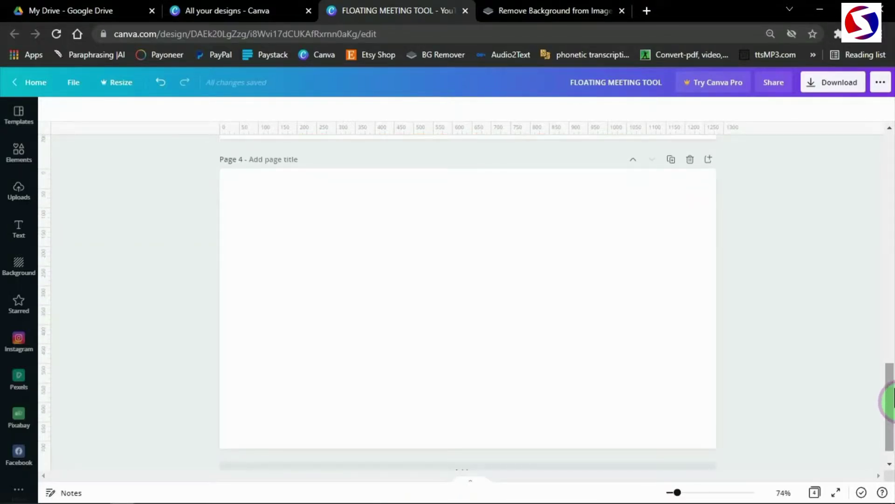
{"action": "left_click", "coordinate": [437, 256]}
{"action": "left_click", "coordinate": [20, 238]}
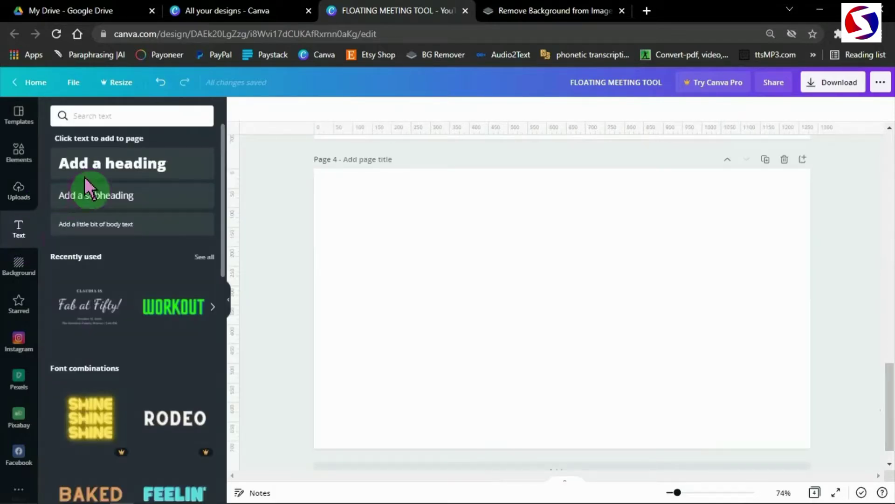
{"action": "left_click", "coordinate": [175, 166]}
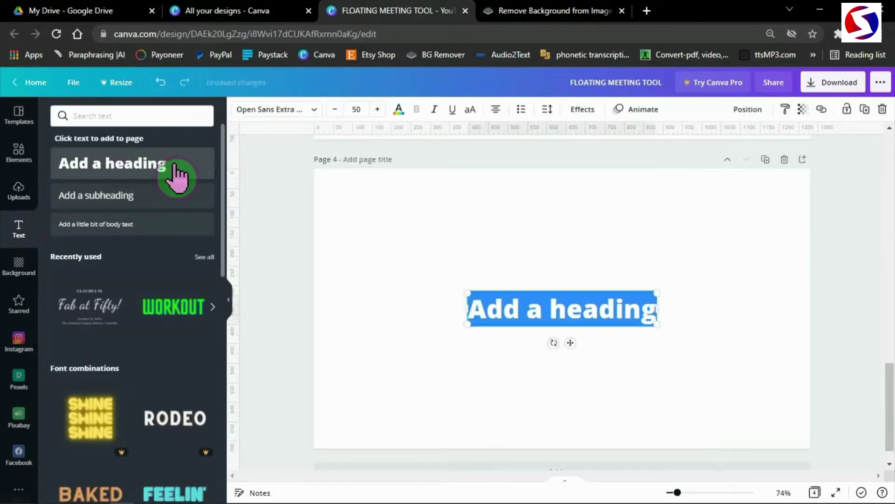
{"action": "type", "text": "3D"}
{"action": "key", "text": "Return"}
{"action": "type", "text": "TEXT"}
{"action": "key", "text": "Return"}
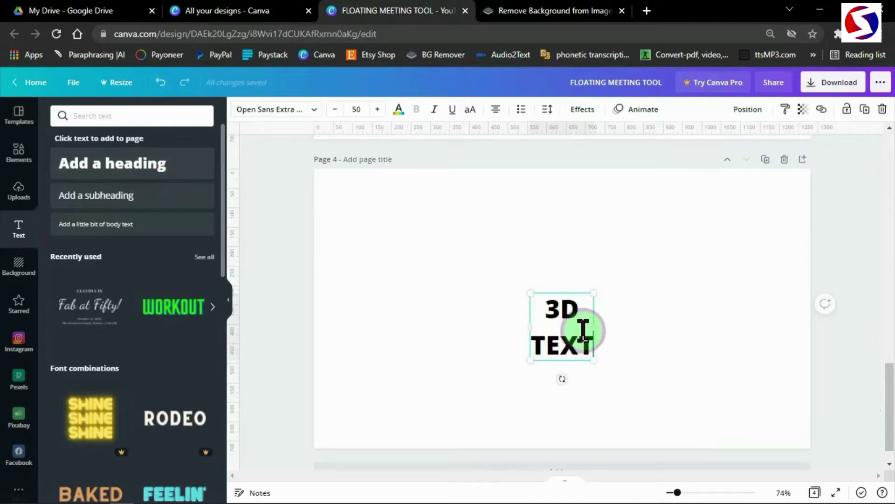
- Set the heading's letter spacing to 140
{"action": "scroll", "coordinate": [622, 289], "scroll_direction": "up", "scroll_amount": 5, "text": "ctrl"}
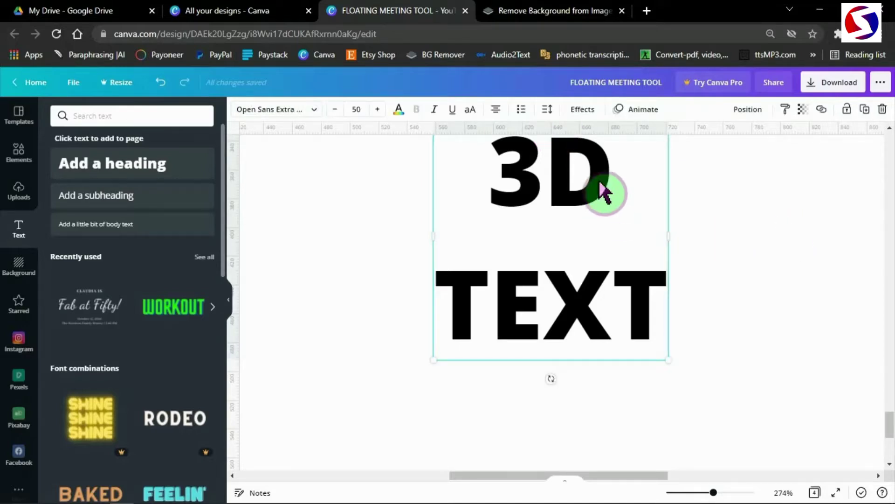
{"action": "left_click", "coordinate": [549, 115]}
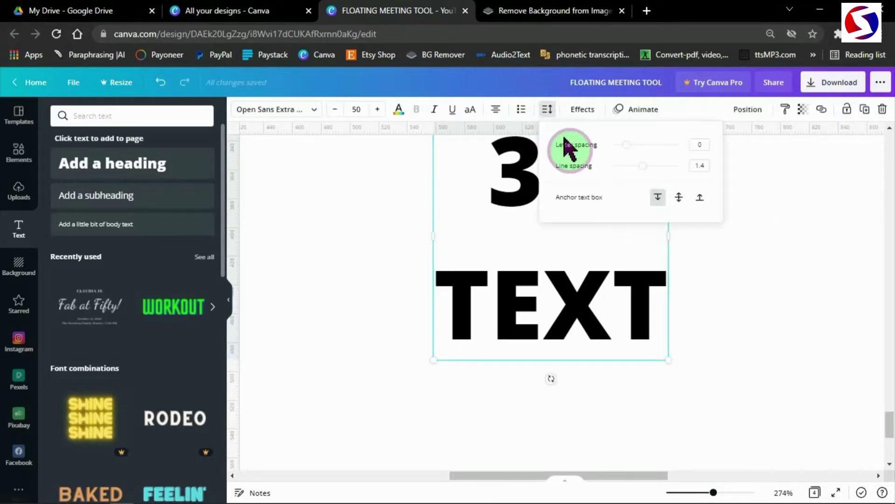
{"action": "left_click_drag", "start_coordinate": [628, 145], "coordinate": [639, 144]}
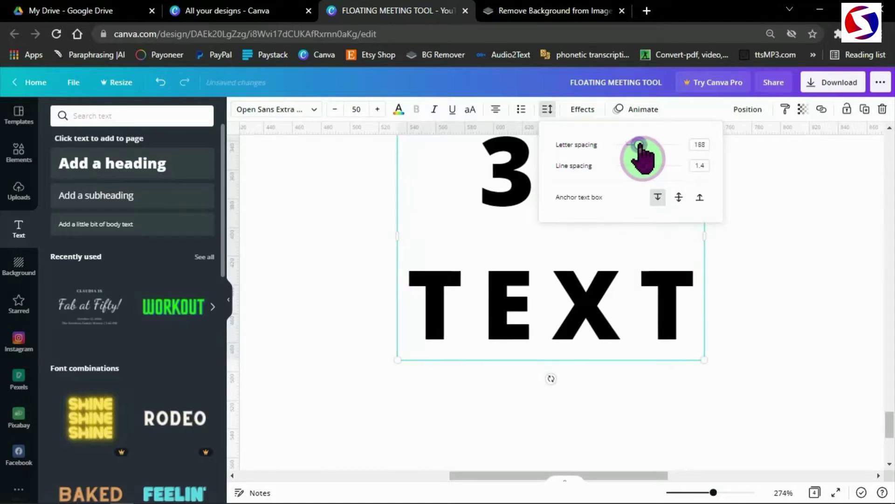
{"action": "left_click", "coordinate": [705, 145]}
{"action": "type", "text": "14"}
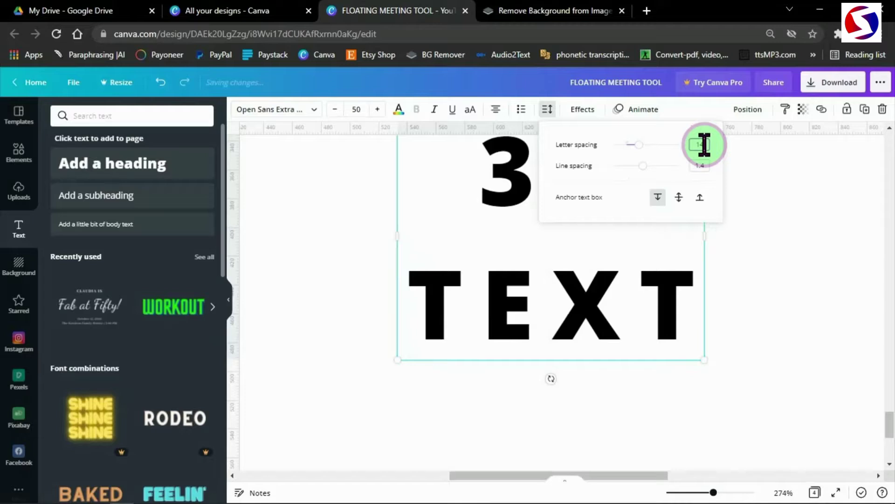
{"action": "type", "text": "0"}
{"action": "key", "text": "Return"}
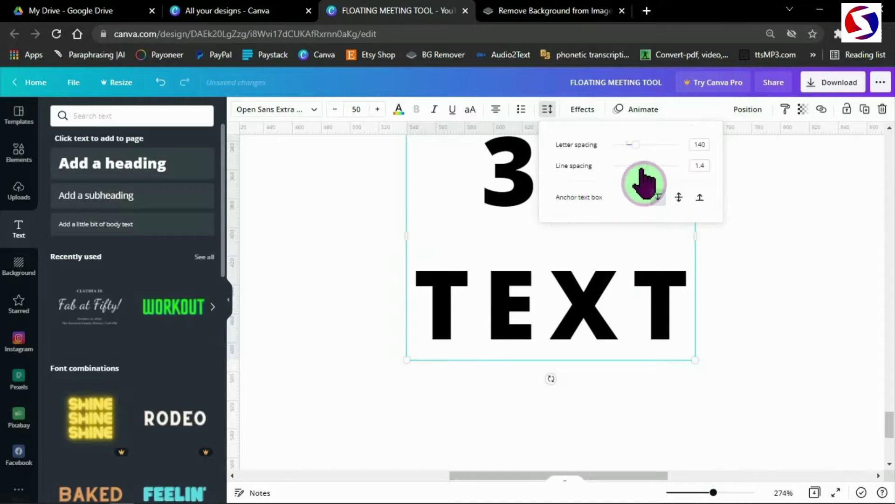
- Set the heading's line spacing to 1
{"action": "left_click_drag", "start_coordinate": [644, 167], "coordinate": [634, 166]}
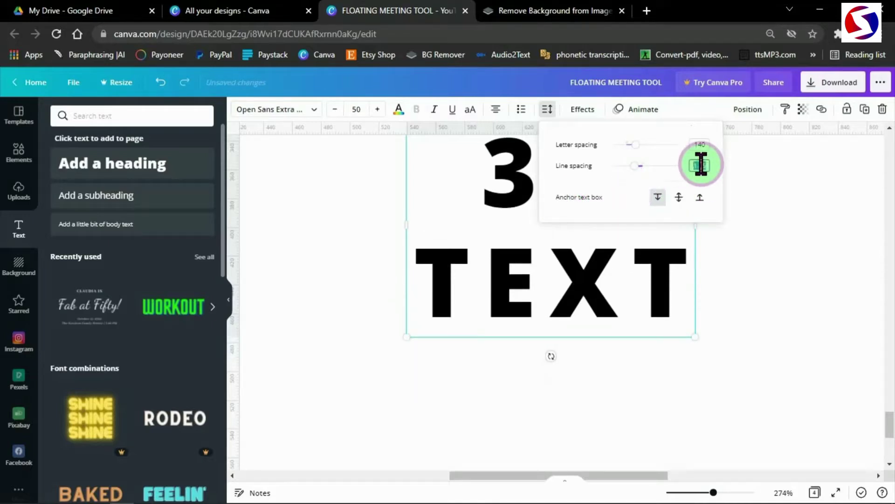
{"action": "type", "text": "1"}
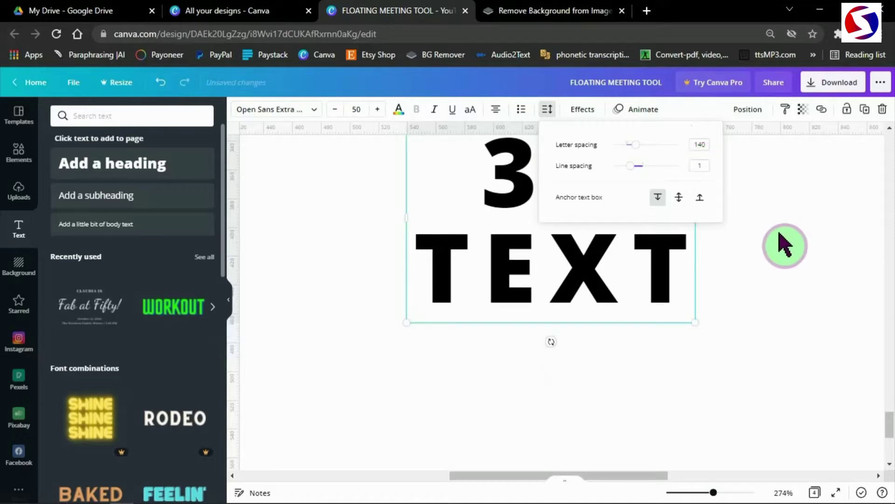
{"action": "left_click", "coordinate": [784, 247]}
- Enlarge the heading to font size 247 so it fills most of the page, and duplicate it
{"action": "scroll", "coordinate": [695, 251], "scroll_direction": "down", "scroll_amount": 5}
{"action": "left_click", "coordinate": [578, 298]}
{"action": "left_click_drag", "start_coordinate": [522, 263], "coordinate": [353, 134]}
{"action": "left_click_drag", "start_coordinate": [600, 320], "coordinate": [745, 427]}
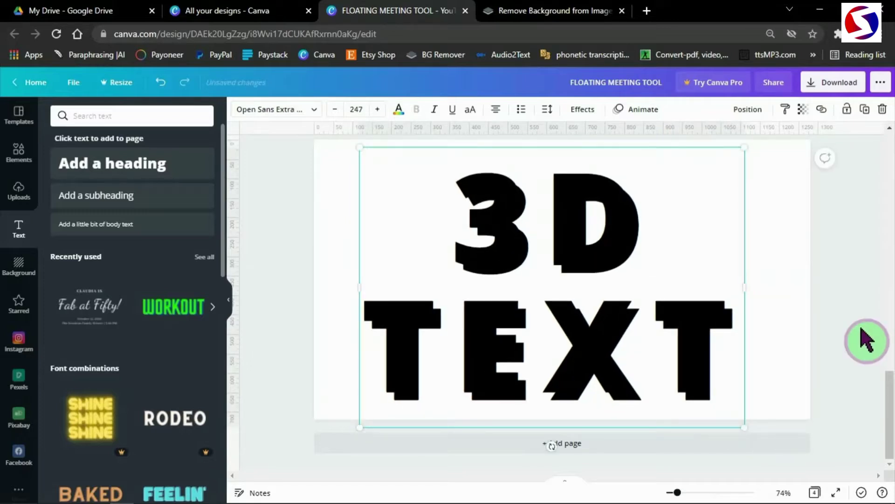
- Move the duplicate text down and to the right, clear of most of the original
{"action": "left_click_drag", "start_coordinate": [607, 266], "coordinate": [698, 254]}
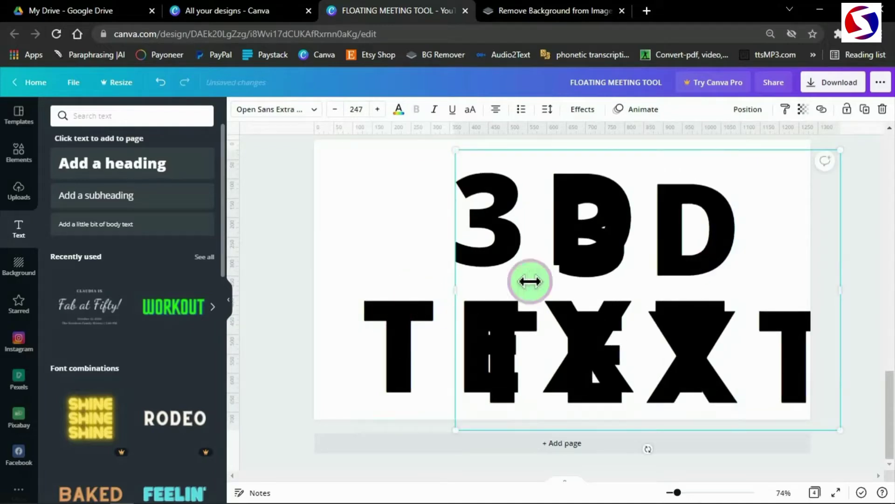
{"action": "left_click_drag", "start_coordinate": [751, 268], "coordinate": [803, 307]}
- Recolour the original text yellow and the displaced copy dark red
{"action": "left_click", "coordinate": [460, 325]}
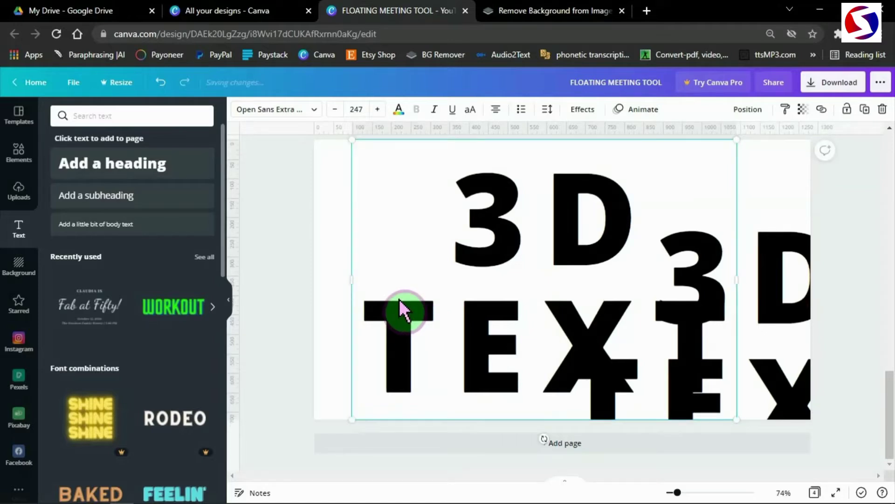
{"action": "left_click", "coordinate": [229, 307]}
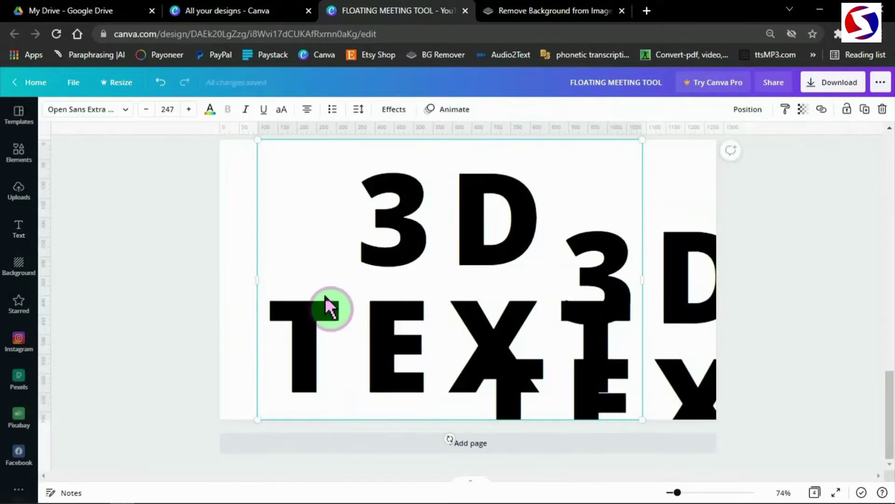
{"action": "left_click", "coordinate": [209, 109]}
{"action": "left_click", "coordinate": [146, 192]}
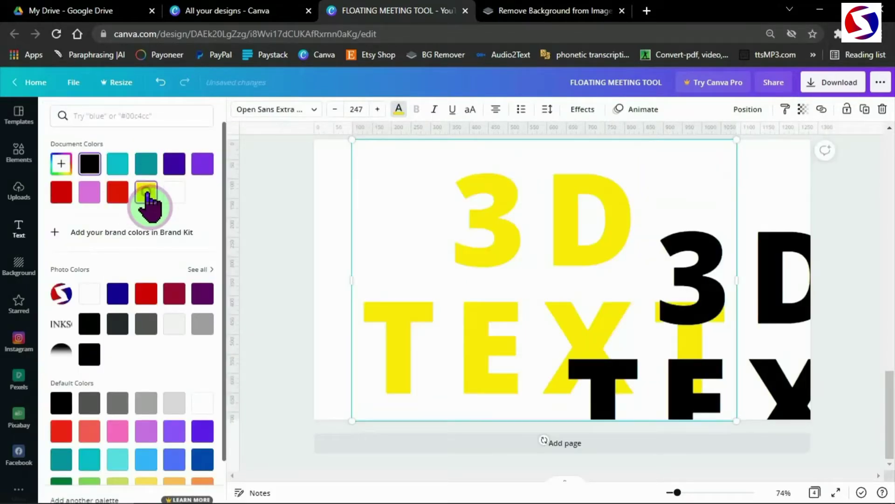
{"action": "left_click", "coordinate": [681, 251]}
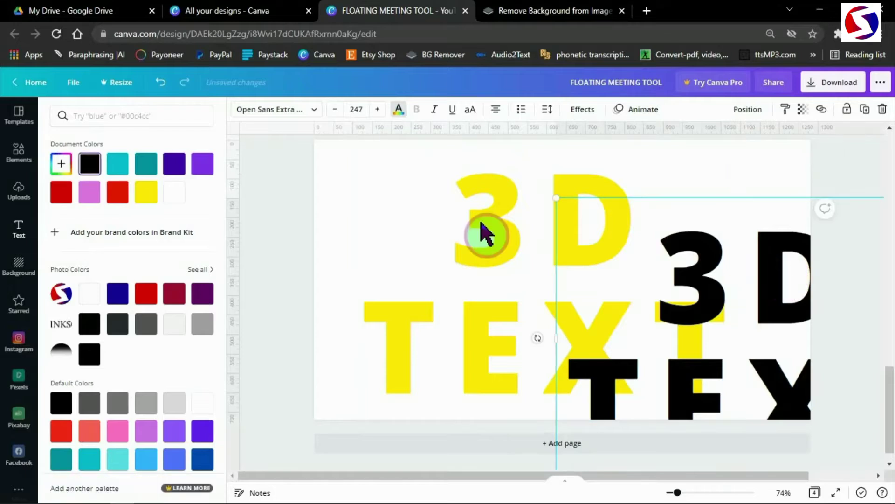
{"action": "left_click", "coordinate": [61, 192]}
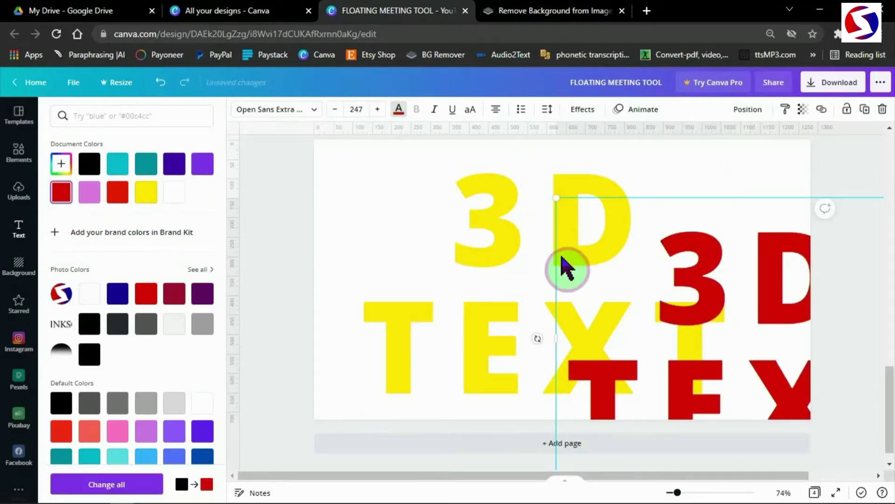
- Shift the yellow text slightly up and left, and place the red text over it, offset slightly down and right
{"action": "left_click", "coordinate": [497, 257]}
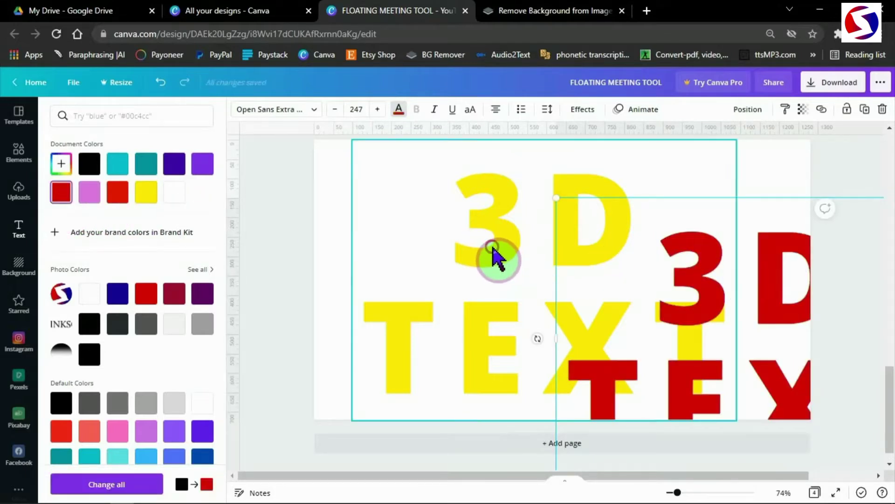
{"action": "left_click_drag", "start_coordinate": [493, 246], "coordinate": [469, 233]}
{"action": "left_click_drag", "start_coordinate": [772, 285], "coordinate": [555, 214]}
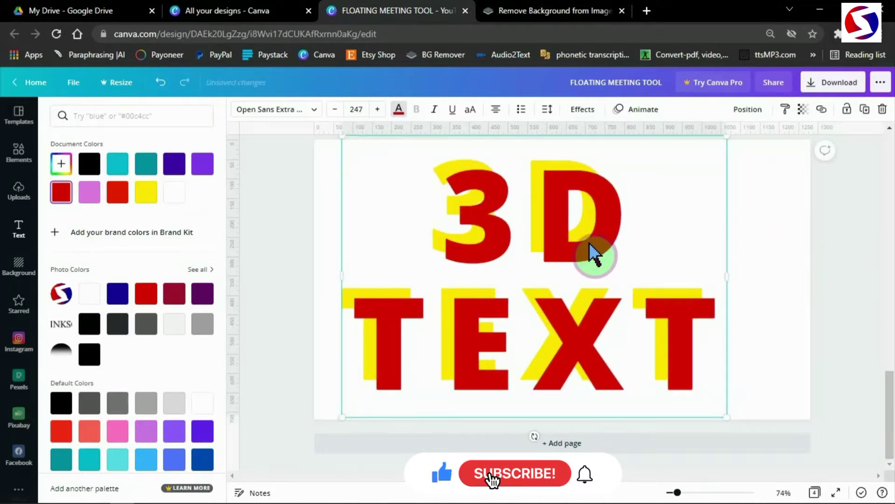
- Duplicate the red text and recolour the copy black
{"action": "key", "text": "ctrl+d"}
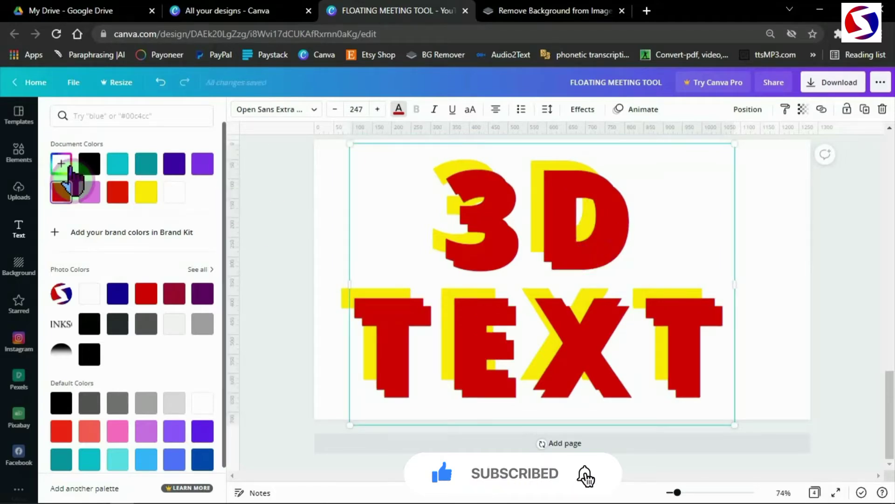
{"action": "left_click", "coordinate": [89, 165]}
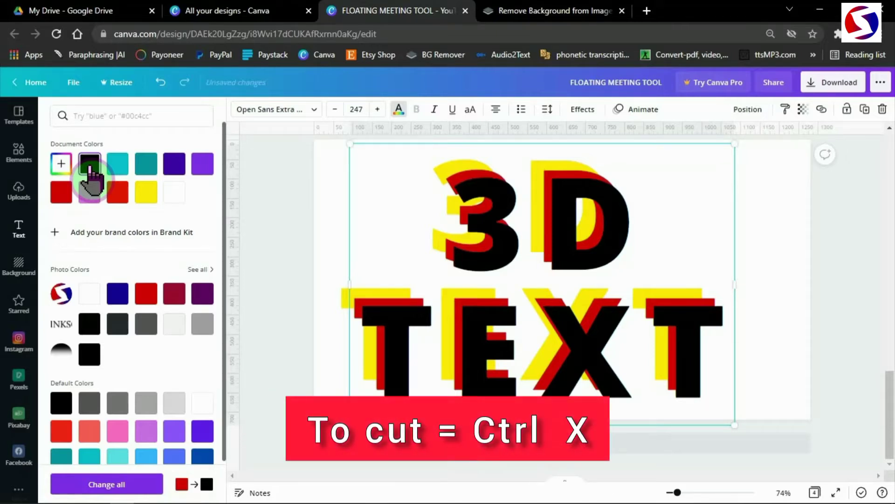
- Cut the black text copy and paste it onto a new blank page 5
{"action": "key", "text": "ctrl+x"}
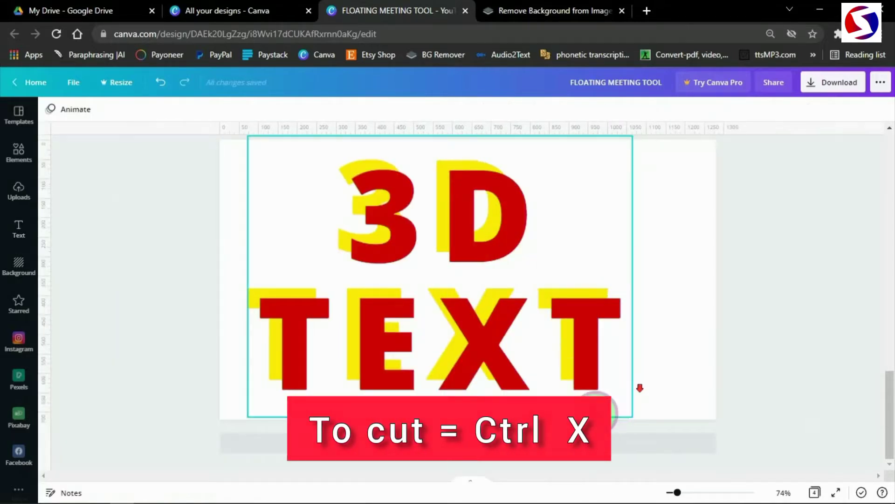
{"action": "scroll", "coordinate": [486, 460], "scroll_direction": "down", "scroll_amount": 1}
{"action": "scroll", "coordinate": [485, 460], "scroll_direction": "down", "scroll_amount": 6}
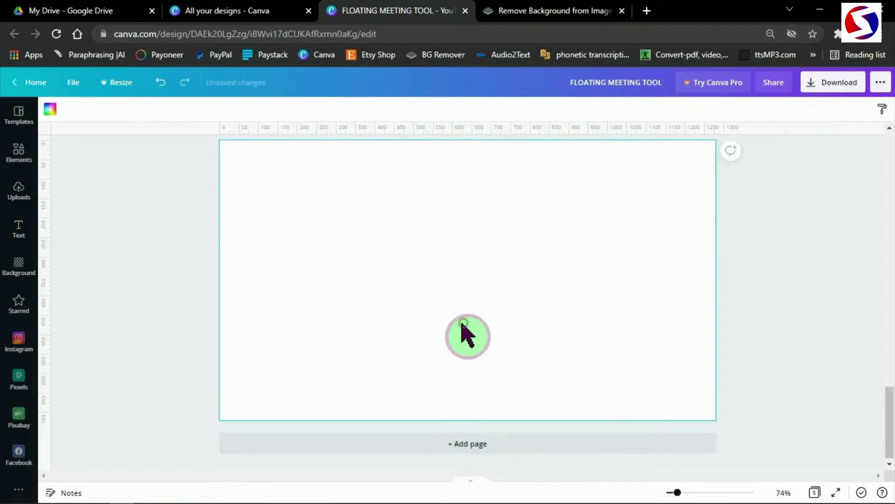
{"action": "key", "text": "ctrl+v"}
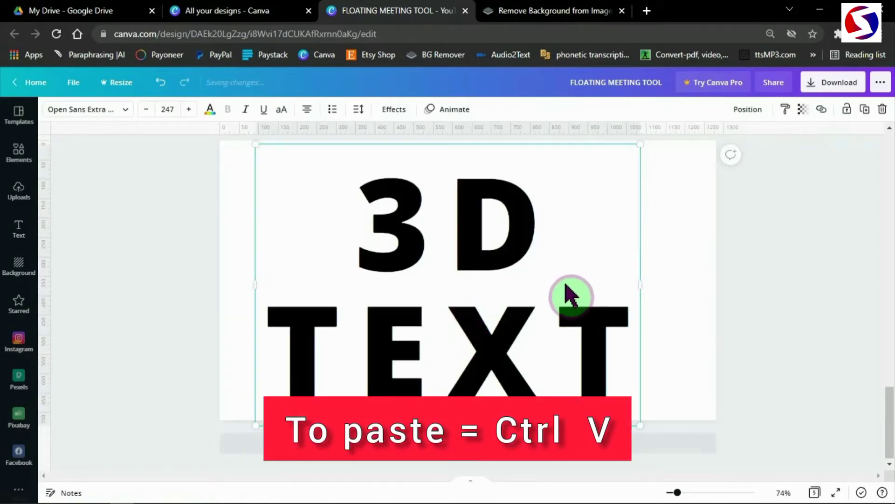
- Select the yellow and red texts on page 4 and group them
{"action": "scroll", "coordinate": [609, 308], "scroll_direction": "up", "scroll_amount": 3}
{"action": "scroll", "coordinate": [613, 311], "scroll_direction": "up", "scroll_amount": 5}
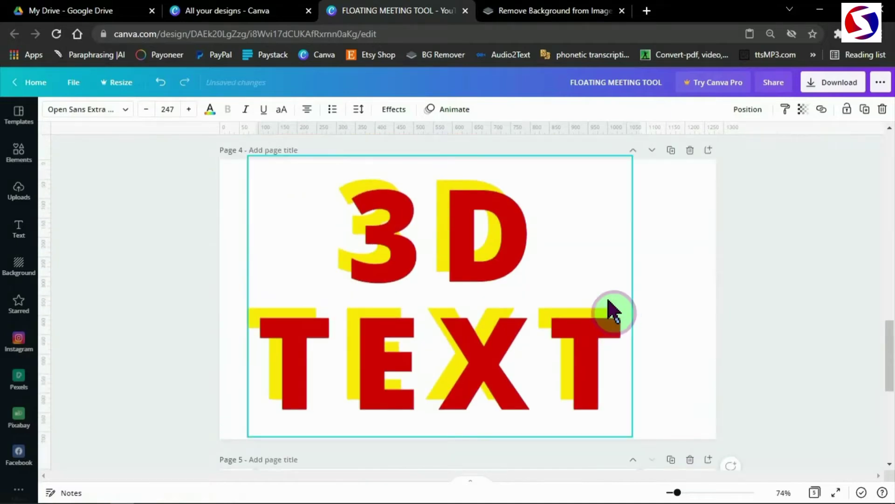
{"action": "left_click_drag", "start_coordinate": [781, 399], "coordinate": [489, 357]}
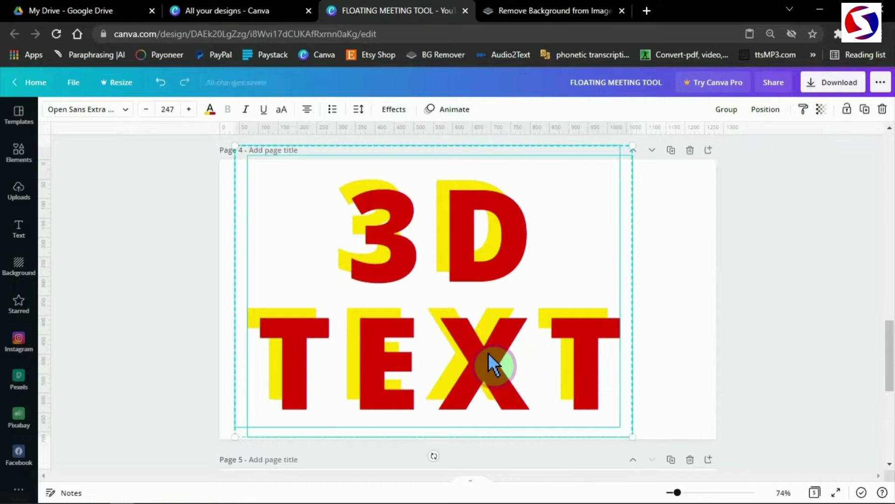
{"action": "key", "text": "ctrl+g"}
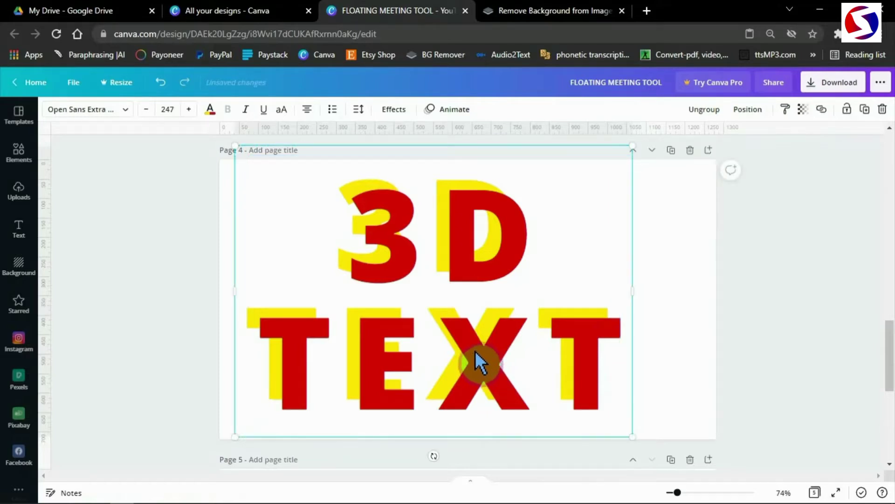
- Align the grouped text to the middle and center of page 4
{"action": "left_click", "coordinate": [746, 110]}
{"action": "left_click", "coordinate": [602, 207]}
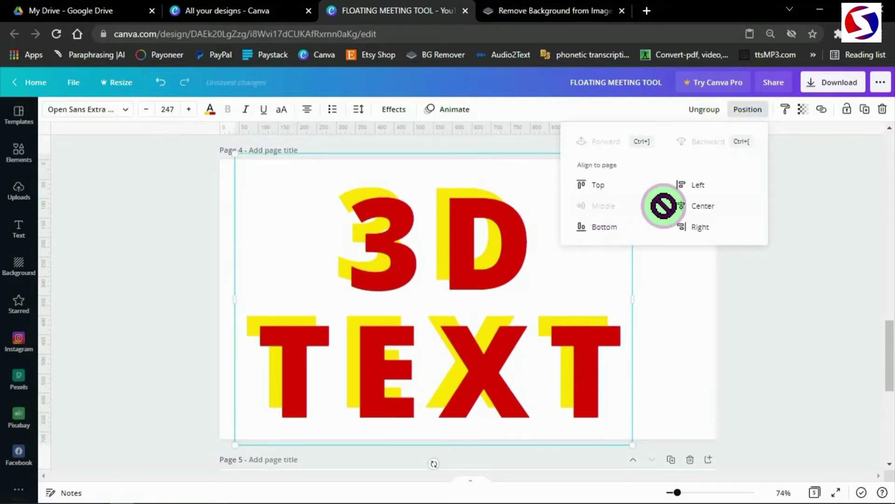
{"action": "left_click", "coordinate": [700, 210]}
{"action": "left_click", "coordinate": [774, 319]}
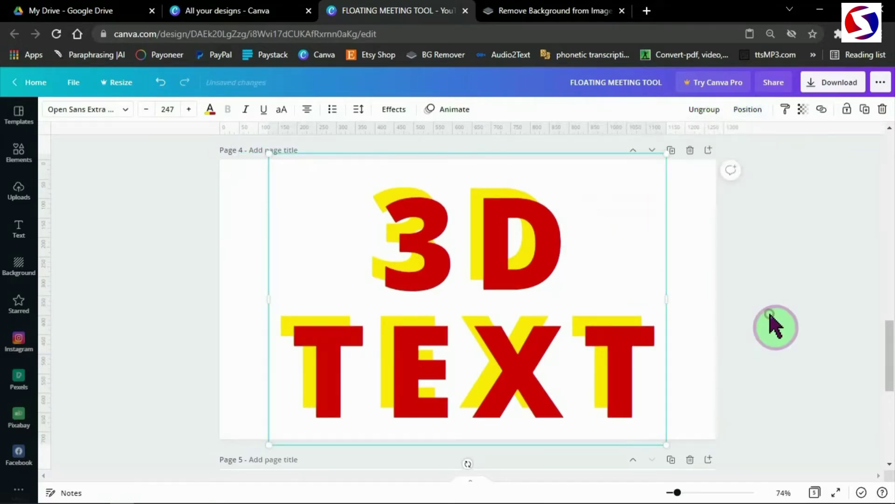
{"action": "left_click", "coordinate": [762, 366]}
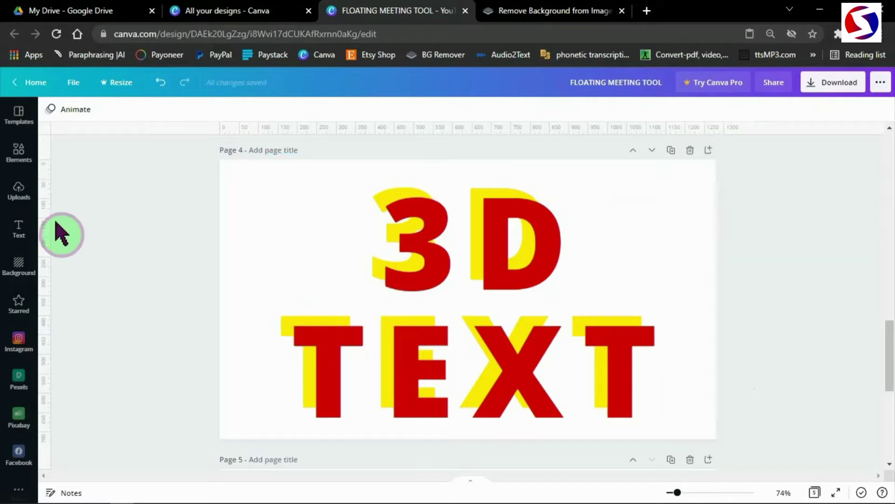
- Insert a square shape, shrink it to a small upright rectangle, and place it beside the yellow 3
{"action": "left_click", "coordinate": [18, 161]}
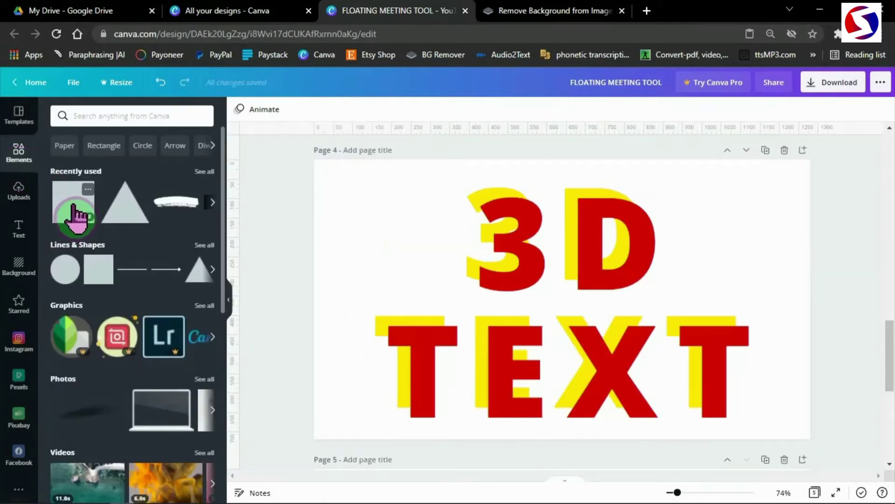
{"action": "left_click", "coordinate": [65, 208]}
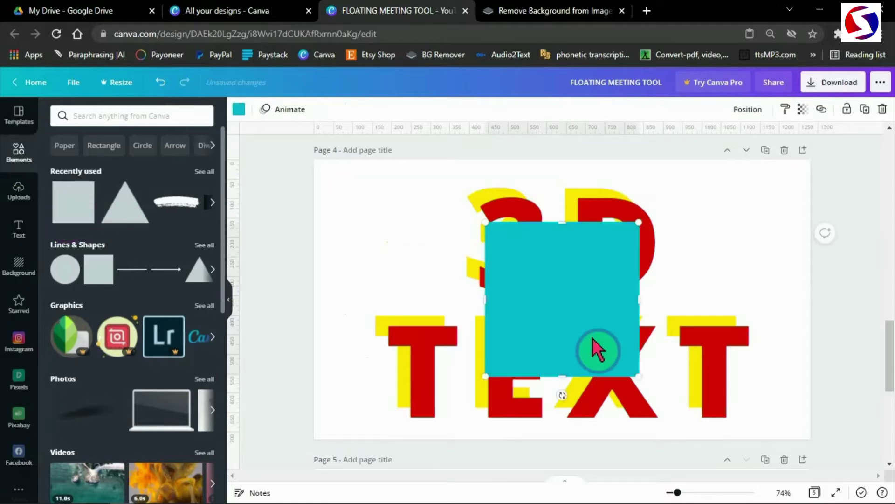
{"action": "left_click_drag", "start_coordinate": [640, 303], "coordinate": [496, 298]}
{"action": "left_click_drag", "start_coordinate": [508, 221], "coordinate": [503, 343]}
{"action": "left_click_drag", "start_coordinate": [505, 368], "coordinate": [443, 265]}
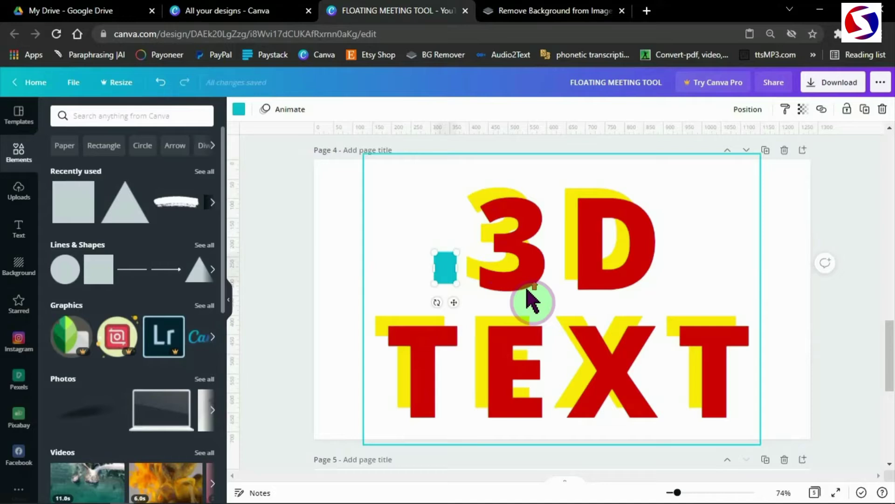
- Tilt the turquoise rectangle and narrow it over the gap between the yellow and red lower ends of the 3
{"action": "scroll", "coordinate": [531, 301], "scroll_direction": "up", "scroll_amount": 6}
{"action": "scroll", "coordinate": [531, 301], "scroll_direction": "left", "scroll_amount": 5}
{"action": "left_click_drag", "start_coordinate": [376, 216], "coordinate": [477, 212]}
{"action": "left_click_drag", "start_coordinate": [481, 289], "coordinate": [435, 284]}
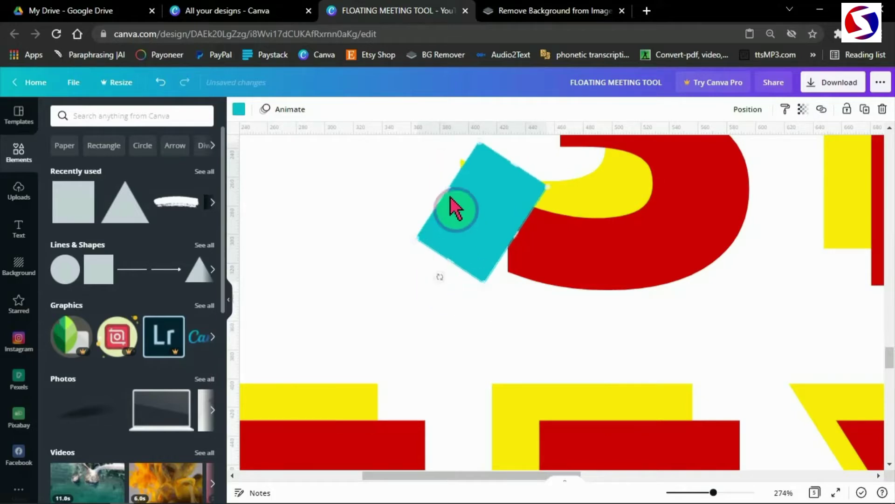
{"action": "left_click_drag", "start_coordinate": [443, 190], "coordinate": [472, 207]}
{"action": "left_click_drag", "start_coordinate": [477, 239], "coordinate": [497, 215]}
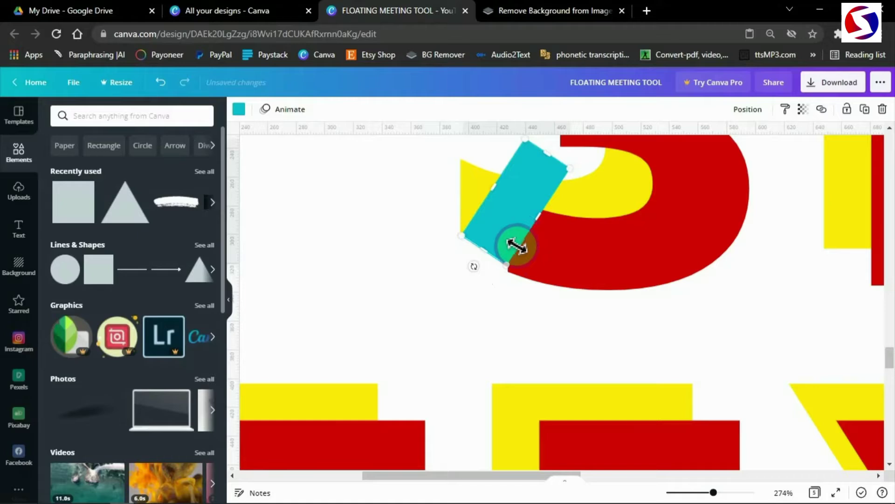
- Fine-tune the rectangle's angle and position to meet both lower-left corners of the 3, and shorten it to cover just the gap
{"action": "left_click_drag", "start_coordinate": [470, 268], "coordinate": [470, 266]}
{"action": "left_click_drag", "start_coordinate": [539, 220], "coordinate": [543, 223]}
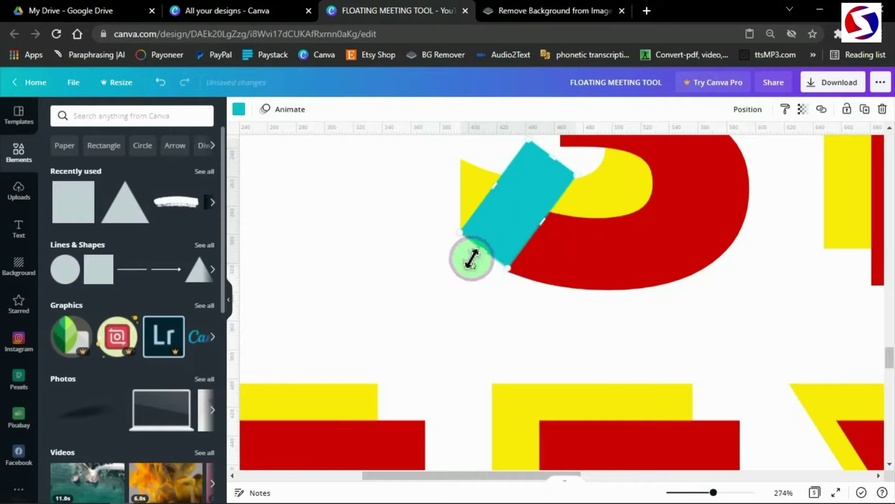
{"action": "left_click_drag", "start_coordinate": [470, 267], "coordinate": [470, 265]}
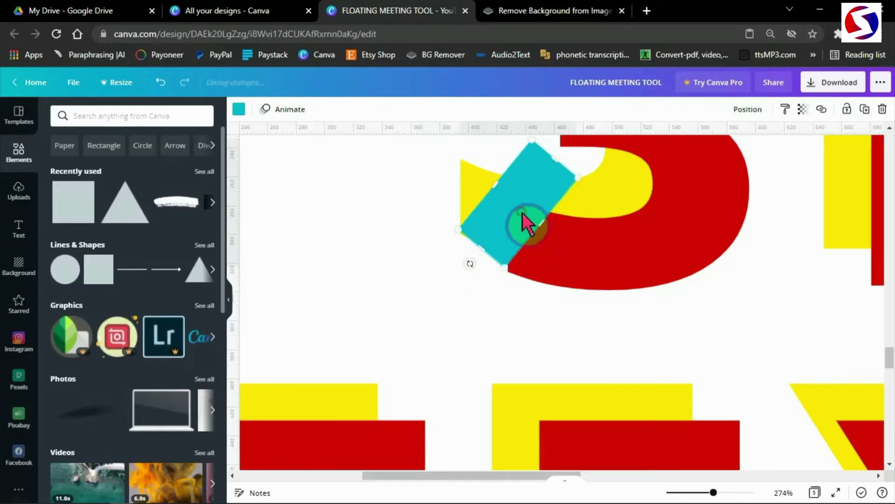
{"action": "left_click_drag", "start_coordinate": [522, 213], "coordinate": [525, 216]}
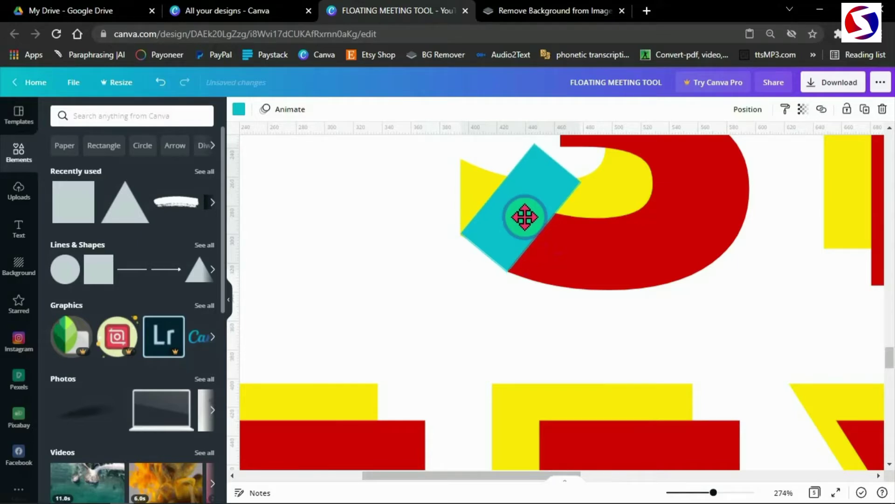
{"action": "left_click_drag", "start_coordinate": [525, 217], "coordinate": [525, 216]}
{"action": "left_click_drag", "start_coordinate": [556, 166], "coordinate": [508, 222]}
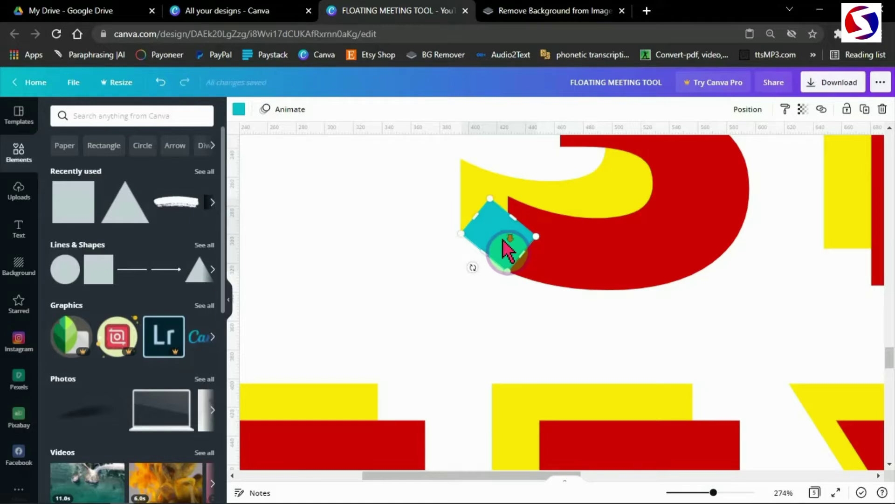
- Duplicate the turquoise connector and fit the copy over the gap at the middle arm of the 3
{"action": "scroll", "coordinate": [508, 247], "scroll_direction": "down", "scroll_amount": 3}
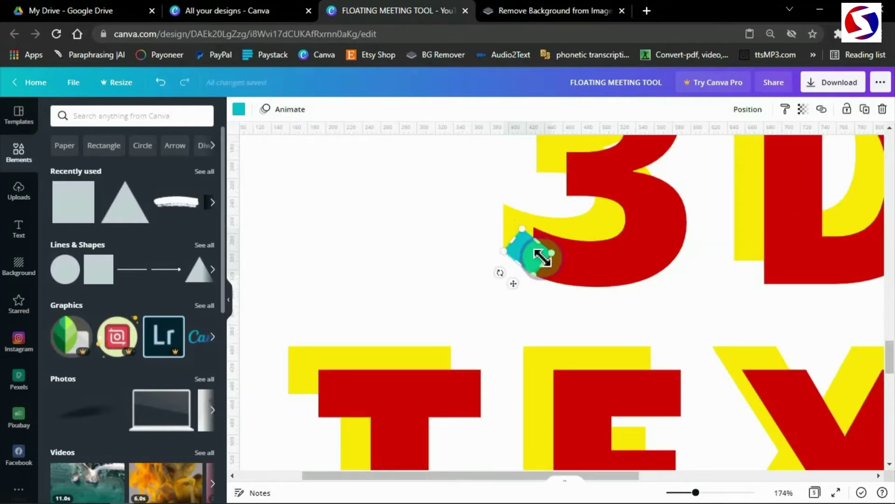
{"action": "scroll", "coordinate": [539, 258], "scroll_direction": "up", "scroll_amount": 2}
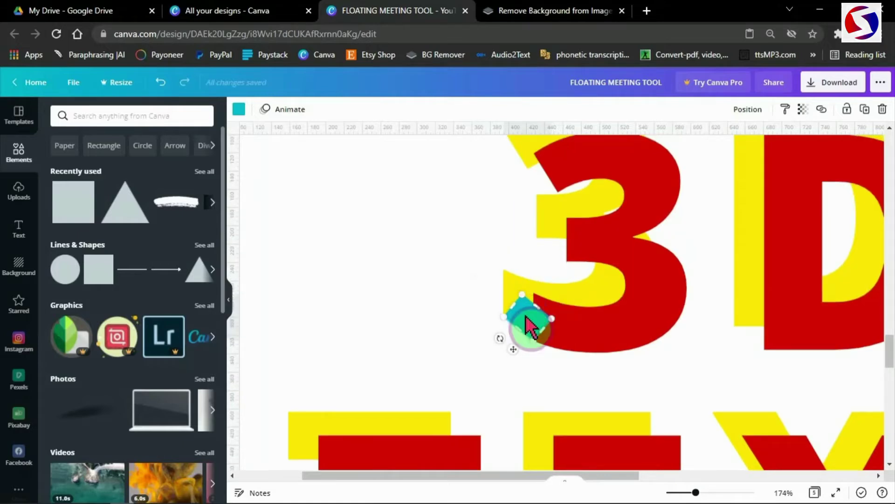
{"action": "left_click_drag", "start_coordinate": [526, 319], "coordinate": [560, 337]}
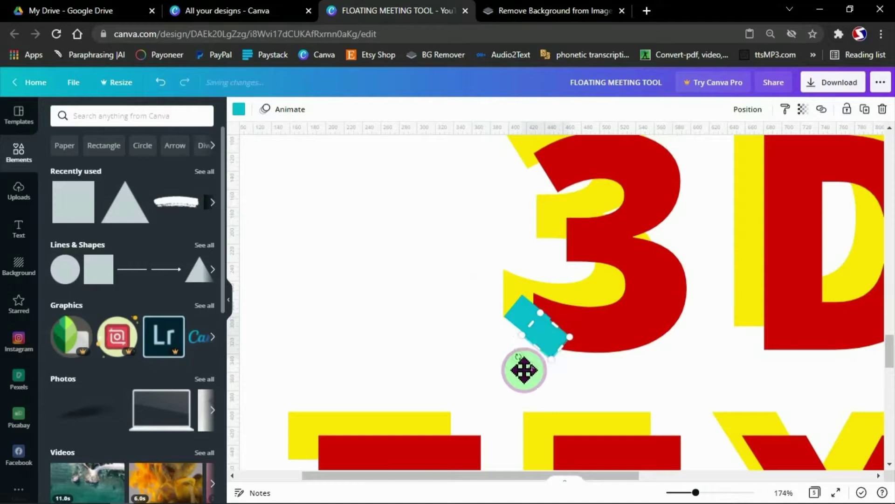
{"action": "left_click_drag", "start_coordinate": [530, 370], "coordinate": [550, 272]}
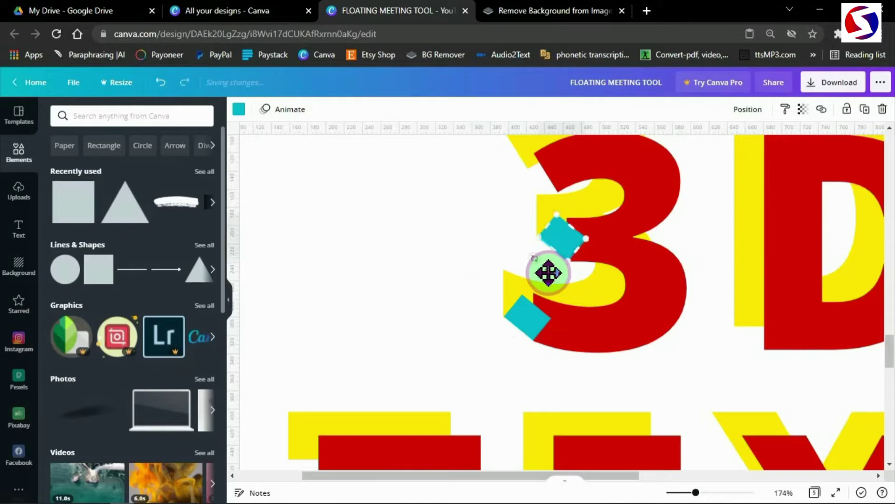
{"action": "scroll", "coordinate": [548, 272], "scroll_direction": "up", "scroll_amount": 5}
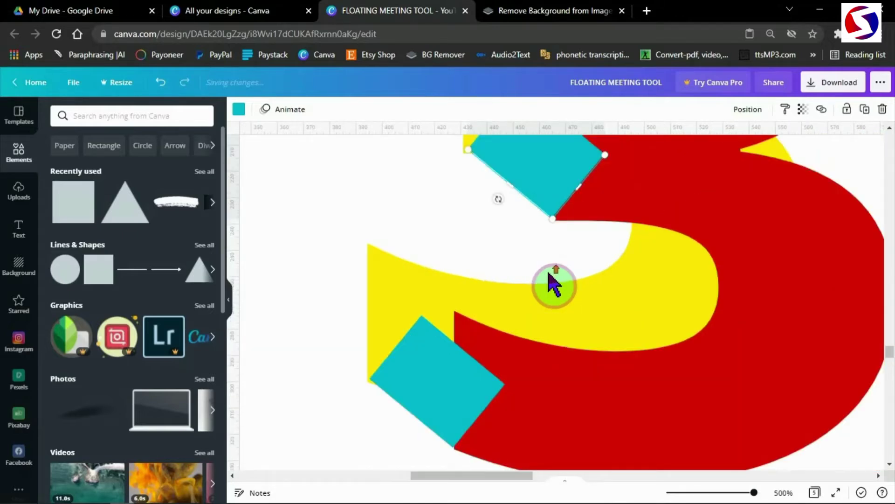
{"action": "scroll", "coordinate": [557, 275], "scroll_direction": "up", "scroll_amount": 3}
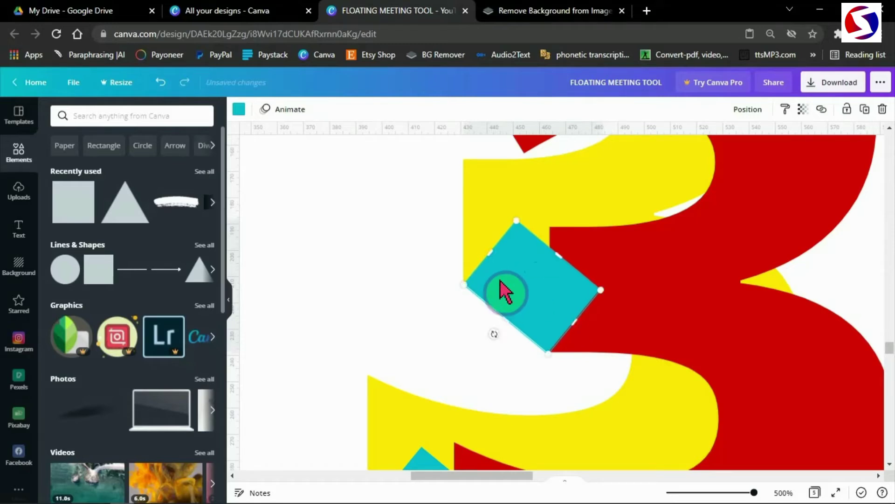
- Duplicate the connector and place the copy over the gap at the upper arm of the 3
{"action": "key", "text": "ctrl+d"}
{"action": "left_click_drag", "start_coordinate": [617, 323], "coordinate": [508, 297]}
{"action": "scroll", "coordinate": [510, 279], "scroll_direction": "up", "scroll_amount": 7}
- Duplicate the connector and align the copy with the yellow and red lower-left corners of the D
{"action": "key", "text": "ctrl+d"}
{"action": "left_click_drag", "start_coordinate": [551, 327], "coordinate": [624, 388]}
{"action": "left_click", "coordinate": [513, 306]}
{"action": "left_click", "coordinate": [559, 322]}
{"action": "scroll", "coordinate": [741, 310], "scroll_direction": "down", "scroll_amount": 5}
{"action": "scroll", "coordinate": [672, 364], "scroll_direction": "up", "scroll_amount": 3}
{"action": "left_click_drag", "start_coordinate": [599, 289], "coordinate": [593, 293]}
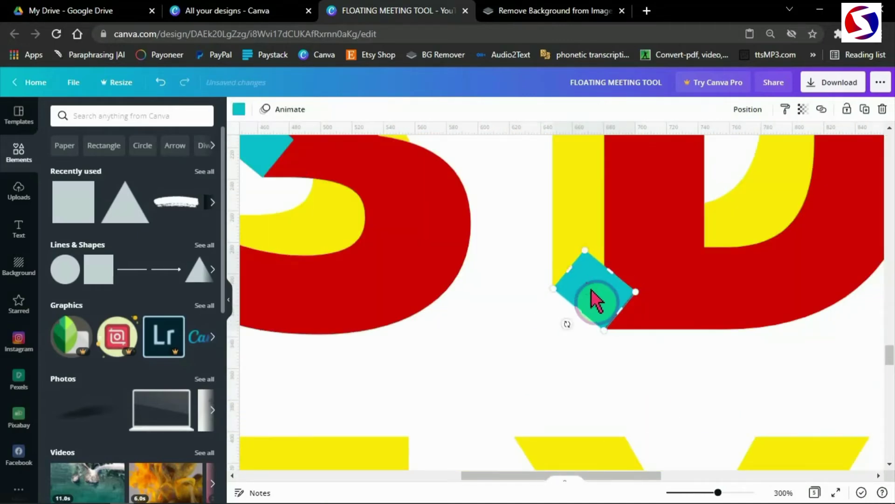
- Duplicate the connector onto the gaps at both ends of the first T's crossbar
{"action": "key", "text": "ctrl+d"}
{"action": "left_click_drag", "start_coordinate": [625, 327], "coordinate": [513, 387]}
{"action": "scroll", "coordinate": [540, 384], "scroll_direction": "down", "scroll_amount": 3}
{"action": "scroll", "coordinate": [580, 368], "scroll_direction": "up", "scroll_amount": 2}
{"action": "scroll", "coordinate": [634, 298], "scroll_direction": "left", "scroll_amount": 5}
{"action": "left_click_drag", "start_coordinate": [794, 283], "coordinate": [495, 355]}
{"action": "key", "text": "ctrl+d"}
{"action": "left_click_drag", "start_coordinate": [503, 371], "coordinate": [319, 389]}
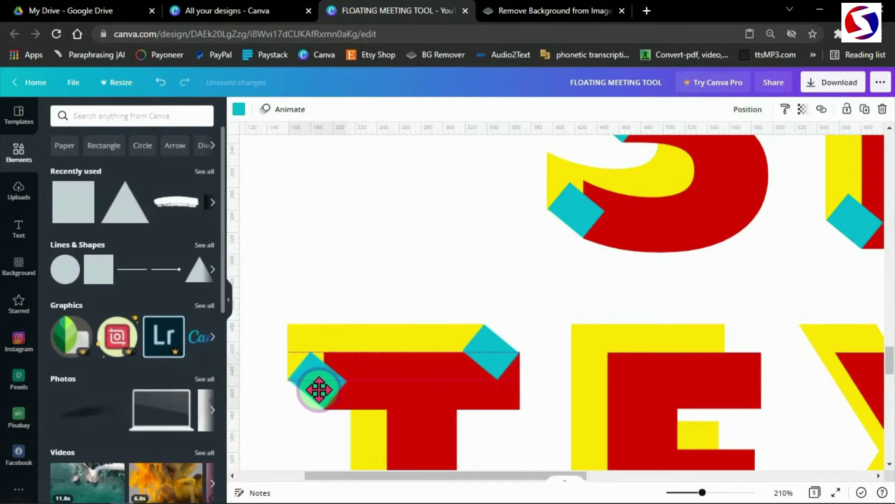
- Place connector copies at the base of the first T and at the lower-left corner and bottom arm of the E
{"action": "key", "text": "ctrl+d"}
{"action": "scroll", "coordinate": [364, 309], "scroll_direction": "down", "scroll_amount": 4}
{"action": "left_click_drag", "start_coordinate": [340, 271], "coordinate": [595, 321]}
{"action": "key", "text": "ctrl+d"}
{"action": "key", "text": "ctrl+d"}
{"action": "left_click_drag", "start_coordinate": [622, 350], "coordinate": [734, 298]}
{"action": "scroll", "coordinate": [734, 299], "scroll_direction": "up", "scroll_amount": 4}
{"action": "left_click_drag", "start_coordinate": [693, 320], "coordinate": [689, 318]}
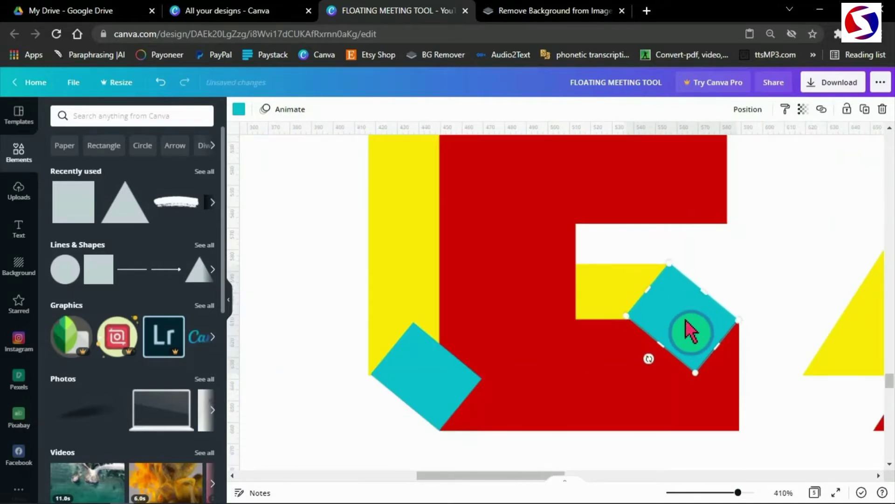
- Duplicate the connector and bridge the gap at the end of the E's middle arm
{"action": "key", "text": "ctrl+d"}
{"action": "left_click", "coordinate": [731, 290]}
{"action": "scroll", "coordinate": [776, 302], "scroll_direction": "left", "scroll_amount": 3}
{"action": "left_click_drag", "start_coordinate": [736, 370], "coordinate": [746, 257]}
{"action": "scroll", "coordinate": [765, 293], "scroll_direction": "right", "scroll_amount": 2}
{"action": "scroll", "coordinate": [746, 275], "scroll_direction": "up", "scroll_amount": 2}
- Duplicate the connector and align the copy with the end of the E's top arm
{"action": "key", "text": "ctrl+d"}
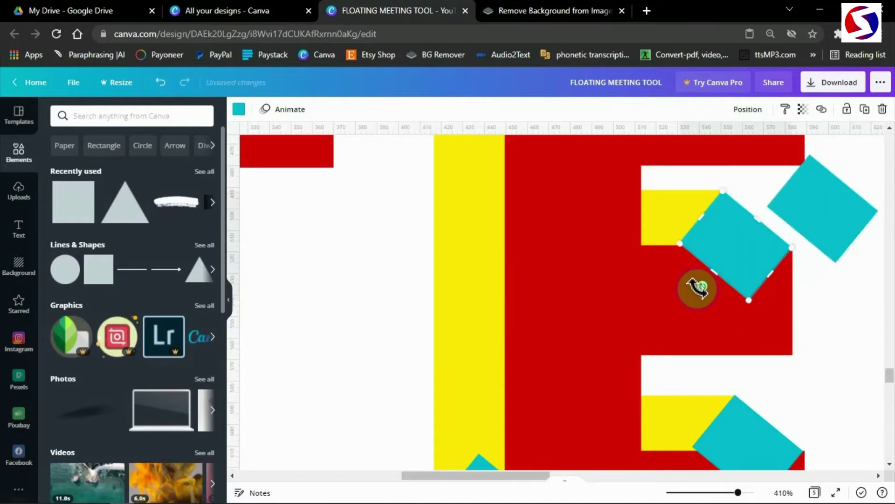
{"action": "scroll", "coordinate": [765, 345], "scroll_direction": "up", "scroll_amount": 4}
{"action": "left_click_drag", "start_coordinate": [826, 415], "coordinate": [747, 262]}
{"action": "left_click_drag", "start_coordinate": [716, 293], "coordinate": [713, 295]}
{"action": "left_click_drag", "start_coordinate": [747, 262], "coordinate": [748, 256]}
- Duplicate the connector onto the gaps at the upper and lower ends of the X's strokes
{"action": "key", "text": "ctrl+d"}
{"action": "scroll", "coordinate": [748, 257], "scroll_direction": "right", "scroll_amount": 4}
{"action": "left_click_drag", "start_coordinate": [537, 303], "coordinate": [526, 362]}
{"action": "scroll", "coordinate": [790, 308], "scroll_direction": "up", "scroll_amount": 1}
{"action": "key", "text": "ctrl+d"}
{"action": "scroll", "coordinate": [810, 381], "scroll_direction": "down", "scroll_amount": 6}
{"action": "scroll", "coordinate": [809, 382], "scroll_direction": "right", "scroll_amount": 2}
{"action": "key", "text": "ctrl+d"}
{"action": "left_click_drag", "start_coordinate": [575, 418], "coordinate": [748, 310]}
{"action": "scroll", "coordinate": [838, 345], "scroll_direction": "down", "scroll_amount": 1}
{"action": "scroll", "coordinate": [837, 274], "scroll_direction": "right", "scroll_amount": 2}
{"action": "key", "text": "ctrl+d"}
{"action": "left_click_drag", "start_coordinate": [807, 367], "coordinate": [731, 392]}
- Duplicate the connector onto both crossbar ends and the stem base of the last T
{"action": "scroll", "coordinate": [809, 246], "scroll_direction": "up", "scroll_amount": 2}
{"action": "scroll", "coordinate": [793, 299], "scroll_direction": "up", "scroll_amount": 6}
{"action": "scroll", "coordinate": [770, 354], "scroll_direction": "right", "scroll_amount": 2}
{"action": "key", "text": "ctrl+d"}
{"action": "left_click_drag", "start_coordinate": [781, 441], "coordinate": [436, 370]}
{"action": "scroll", "coordinate": [835, 408], "scroll_direction": "right", "scroll_amount": 4}
{"action": "scroll", "coordinate": [435, 370], "scroll_direction": "right", "scroll_amount": 2}
{"action": "key", "text": "ctrl+d"}
{"action": "left_click_drag", "start_coordinate": [467, 396], "coordinate": [553, 239]}
{"action": "scroll", "coordinate": [810, 390], "scroll_direction": "down", "scroll_amount": 5}
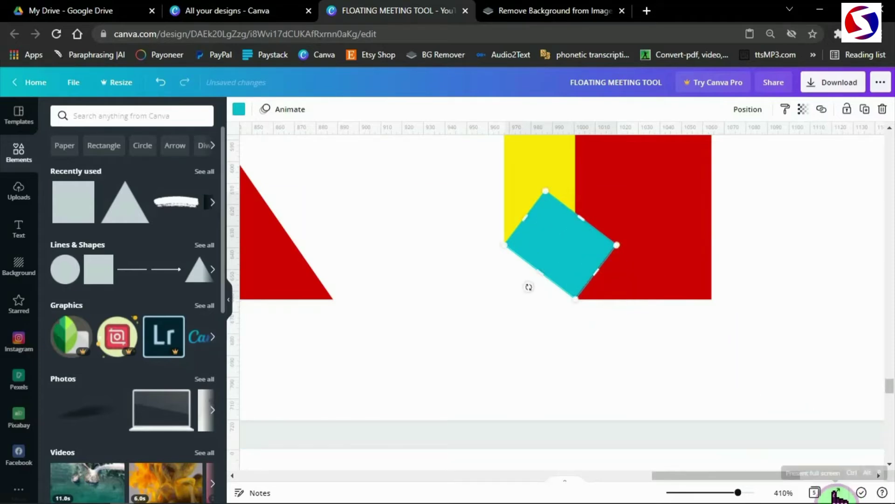
- Select all the turquoise connector shapes on page 4 and recolor them with the document's yellow
{"action": "left_click_drag", "start_coordinate": [738, 494], "coordinate": [678, 494]}
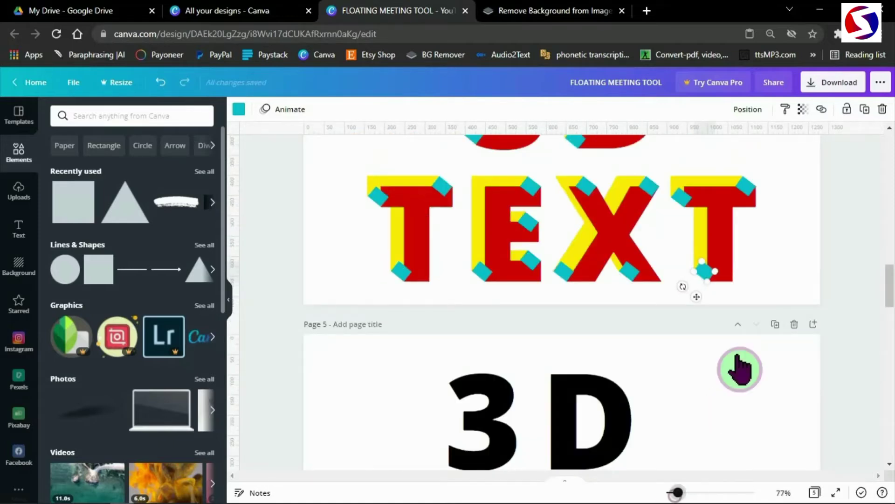
{"action": "scroll", "coordinate": [772, 286], "scroll_direction": "down", "scroll_amount": 1}
{"action": "scroll", "coordinate": [772, 287], "scroll_direction": "up", "scroll_amount": 2}
{"action": "scroll", "coordinate": [775, 292], "scroll_direction": "up", "scroll_amount": 1}
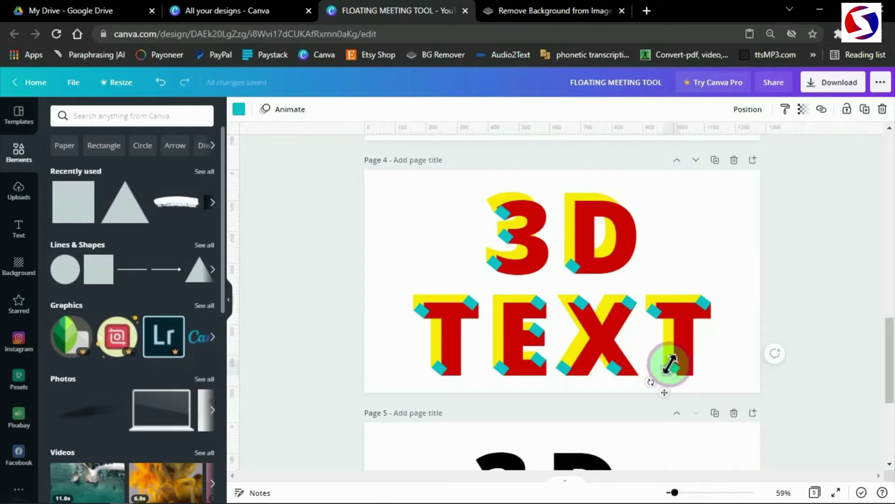
{"action": "left_click", "coordinate": [702, 303]}
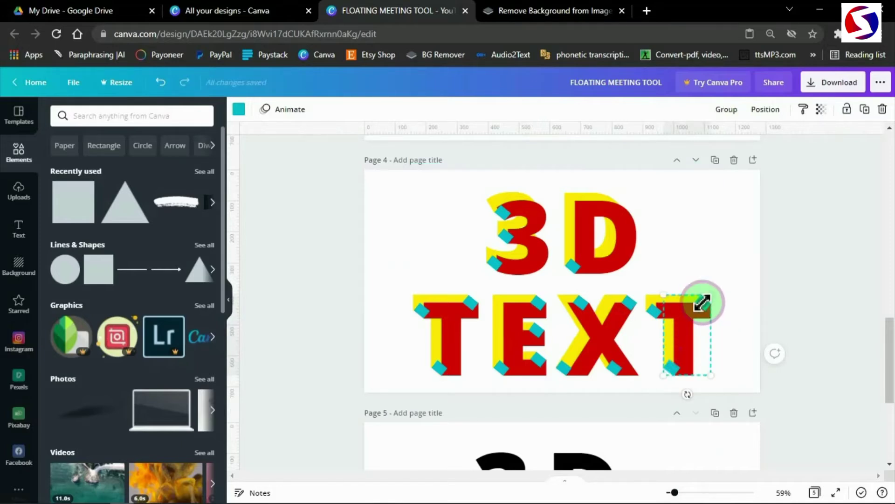
{"action": "left_click", "coordinate": [655, 312], "text": "shift"}
{"action": "left_click", "coordinate": [630, 304], "text": "shift"}
{"action": "left_click", "coordinate": [614, 368], "text": "shift"}
{"action": "left_click", "coordinate": [581, 303], "text": "shift"}
{"action": "left_click", "coordinate": [564, 368], "text": "shift"}
{"action": "left_click", "coordinate": [537, 359], "text": "shift"}
{"action": "left_click", "coordinate": [440, 368], "text": "shift"}
{"action": "left_click", "coordinate": [422, 310], "text": "shift"}
{"action": "left_click", "coordinate": [506, 236], "text": "shift"}
{"action": "left_click", "coordinate": [502, 214], "text": "shift"}
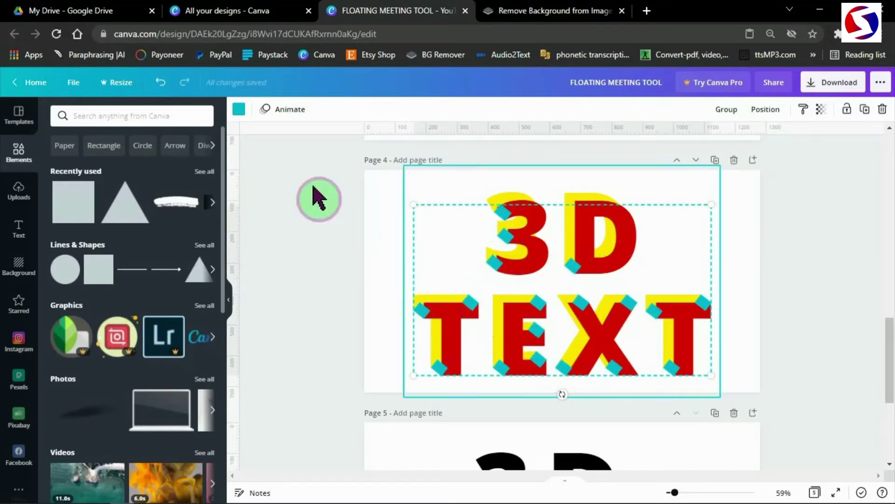
{"action": "left_click", "coordinate": [239, 111]}
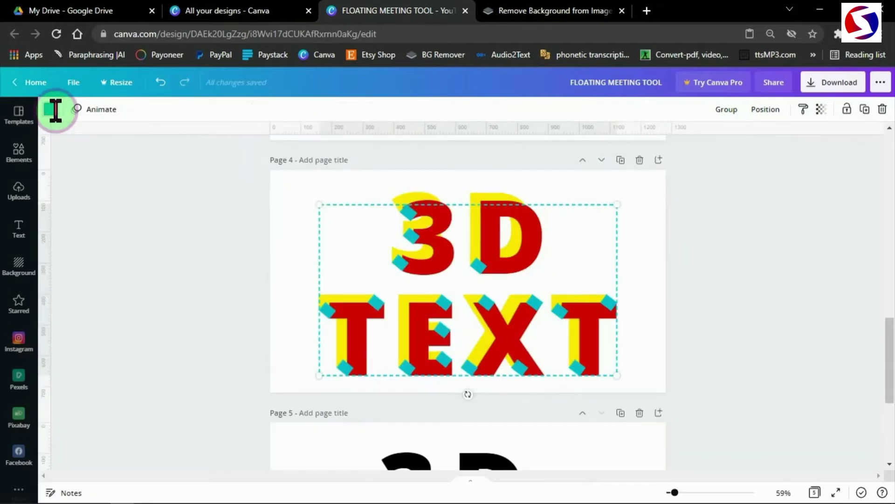
{"action": "left_click", "coordinate": [56, 110]}
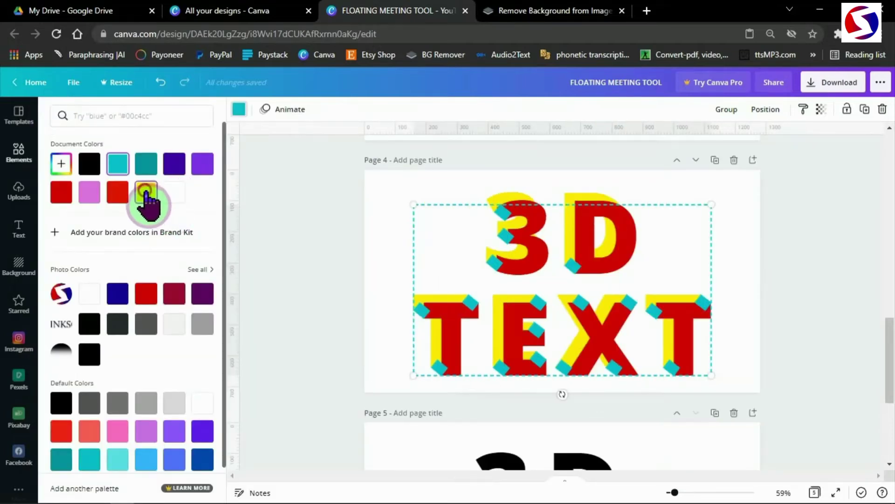
{"action": "left_click", "coordinate": [146, 192]}
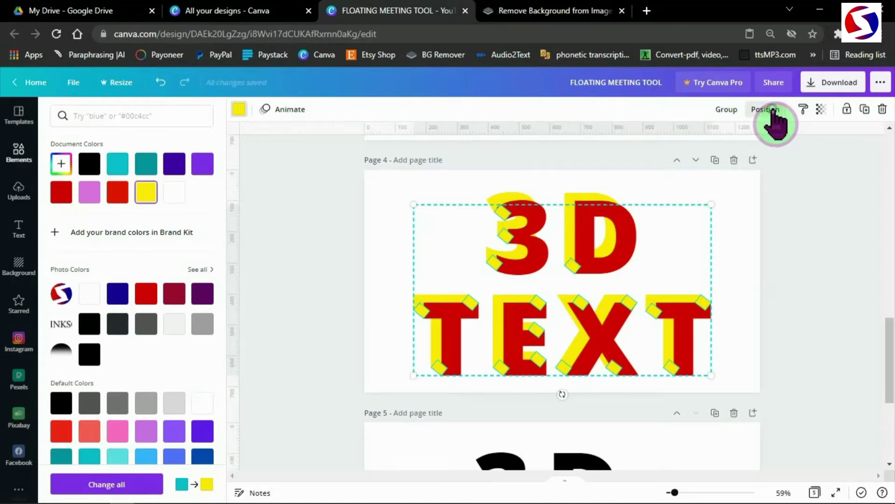
- Send the yellow connector shapes backward behind the grouped text, deselect them, and check the joined edges of the letters
{"action": "left_click", "coordinate": [772, 112]}
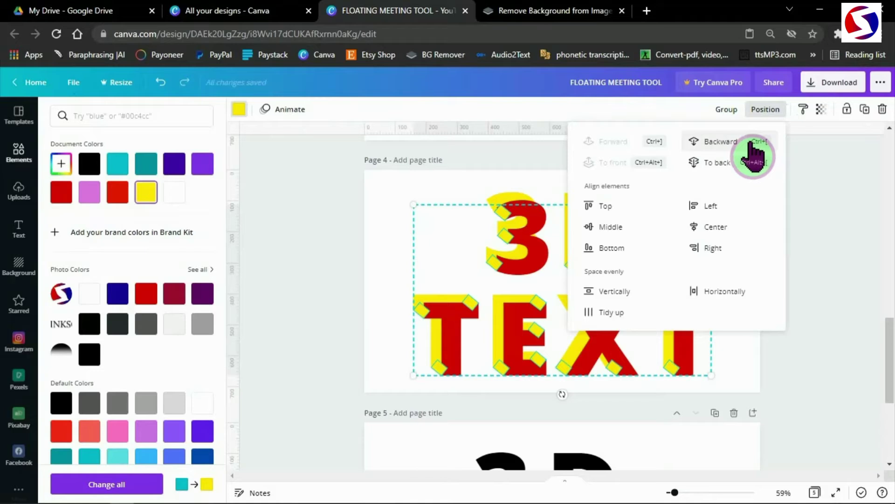
{"action": "left_click", "coordinate": [750, 142]}
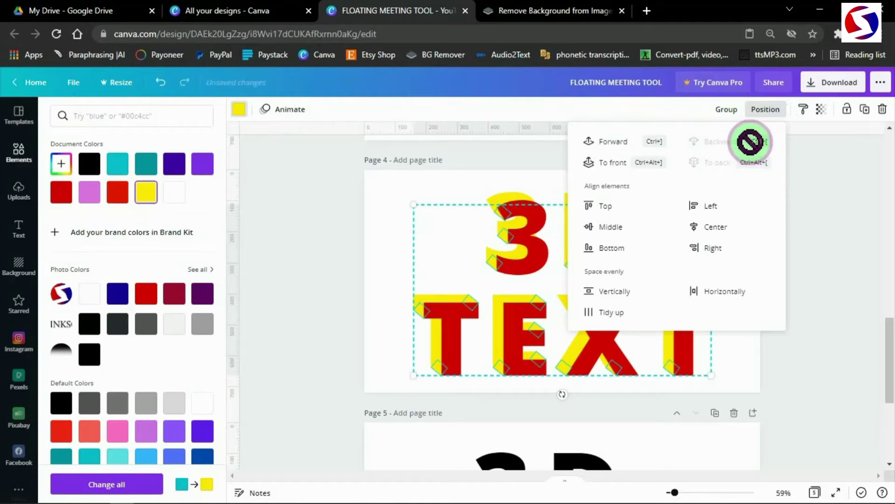
{"action": "left_click", "coordinate": [825, 249]}
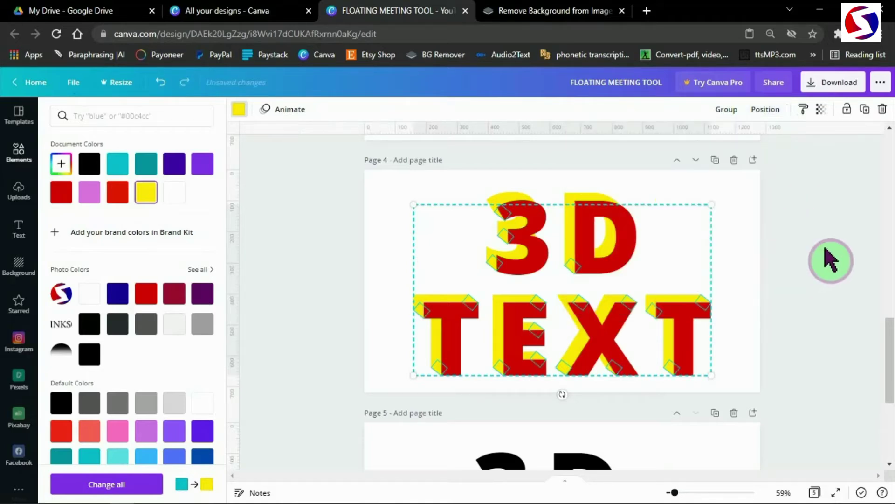
{"action": "left_click", "coordinate": [825, 264]}
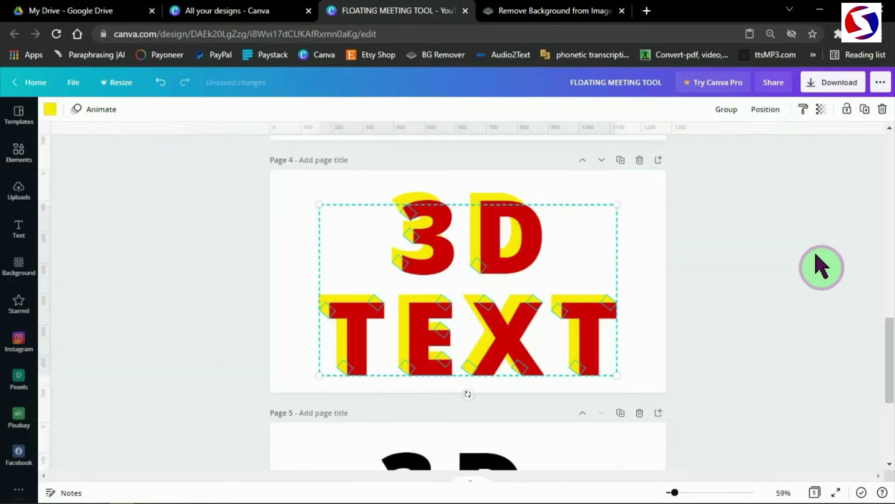
{"action": "left_click", "coordinate": [733, 297]}
{"action": "scroll", "coordinate": [698, 326], "scroll_direction": "up", "scroll_amount": 5, "text": "ctrl"}
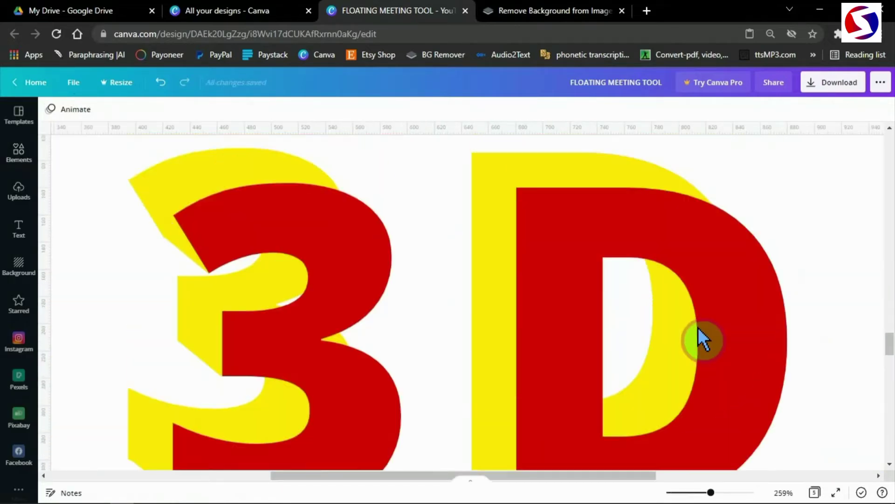
{"action": "scroll", "coordinate": [698, 326], "scroll_direction": "down", "scroll_amount": 6}
{"action": "scroll", "coordinate": [698, 327], "scroll_direction": "right", "scroll_amount": 3}
{"action": "scroll", "coordinate": [695, 336], "scroll_direction": "left", "scroll_amount": 5}
{"action": "scroll", "coordinate": [696, 335], "scroll_direction": "down", "scroll_amount": 5, "text": "ctrl"}
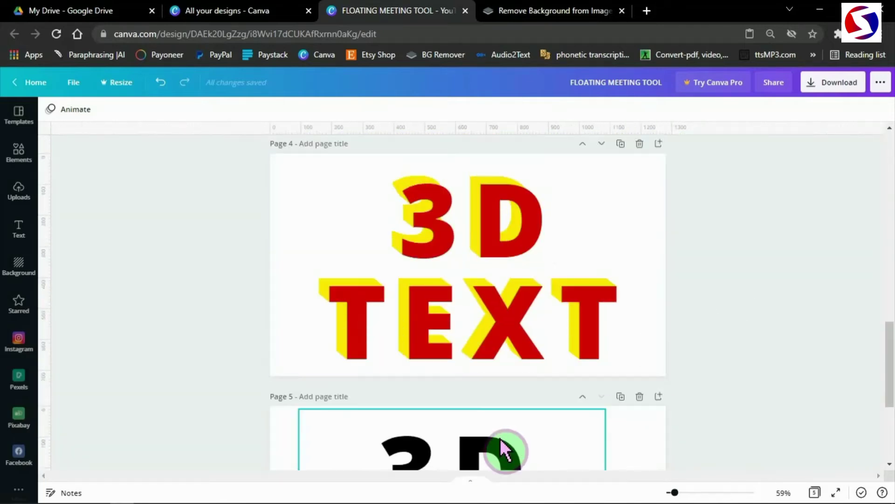
- Set up a PNG download that includes only page 5 with the black 3D TEXT
{"action": "scroll", "coordinate": [493, 424], "scroll_direction": "down", "scroll_amount": 3}
{"action": "left_click", "coordinate": [500, 422]}
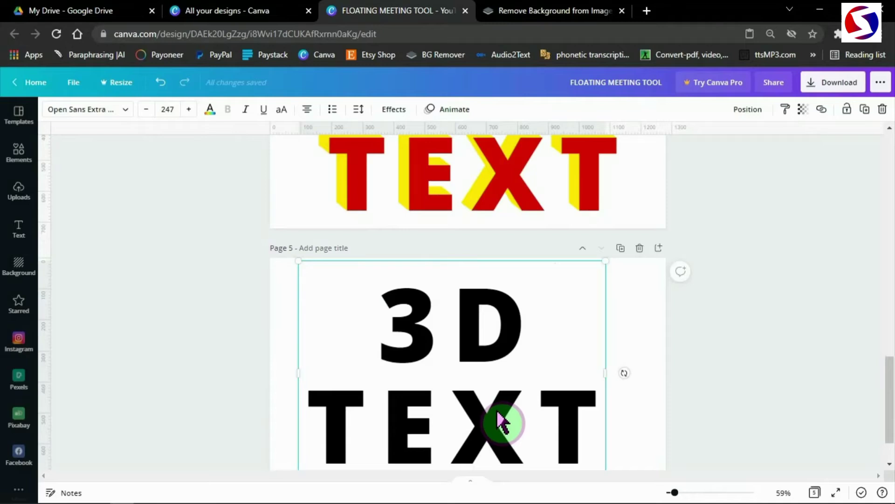
{"action": "scroll", "coordinate": [550, 417], "scroll_direction": "down", "scroll_amount": 1}
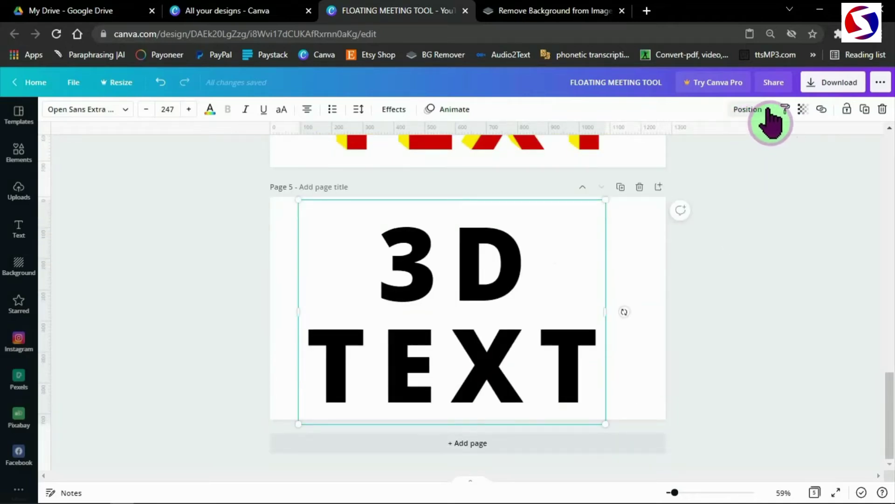
{"action": "left_click", "coordinate": [834, 91]}
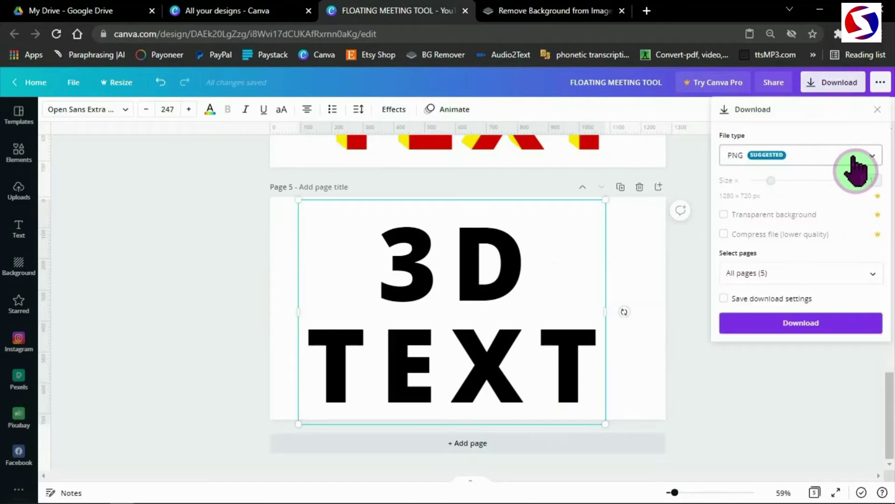
{"action": "left_click", "coordinate": [873, 161]}
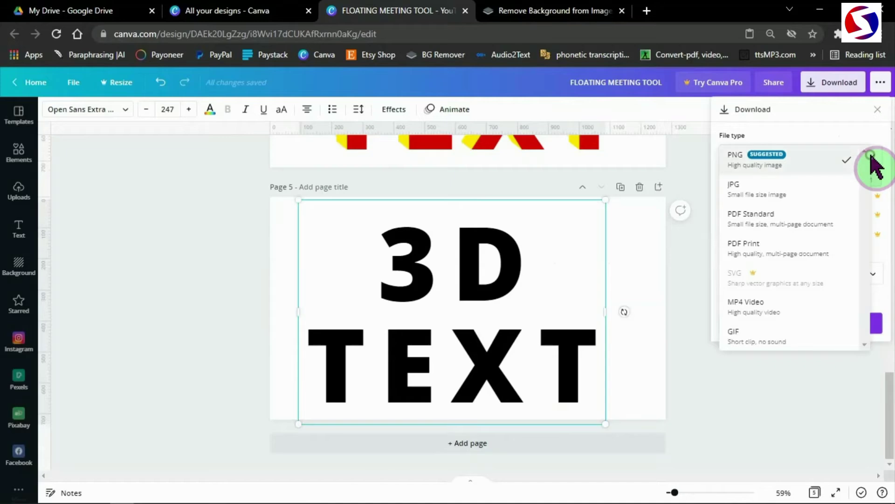
{"action": "left_click", "coordinate": [861, 280]}
{"action": "scroll", "coordinate": [861, 354], "scroll_direction": "down", "scroll_amount": 2}
{"action": "left_click", "coordinate": [861, 400]}
{"action": "left_click", "coordinate": [816, 437]}
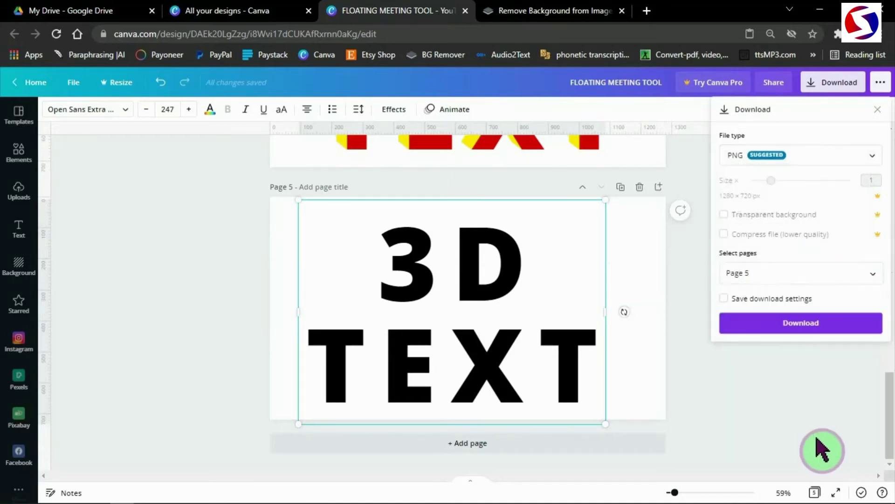
- Download the page 5 PNG and upload that file to remove.bg to strip its background
{"action": "left_click", "coordinate": [804, 322]}
{"action": "left_click", "coordinate": [307, 297]}
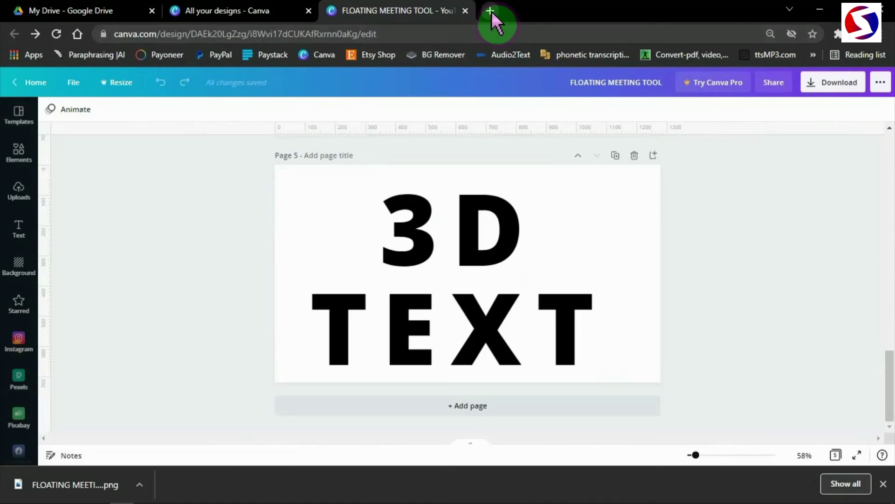
{"action": "left_click", "coordinate": [490, 11]}
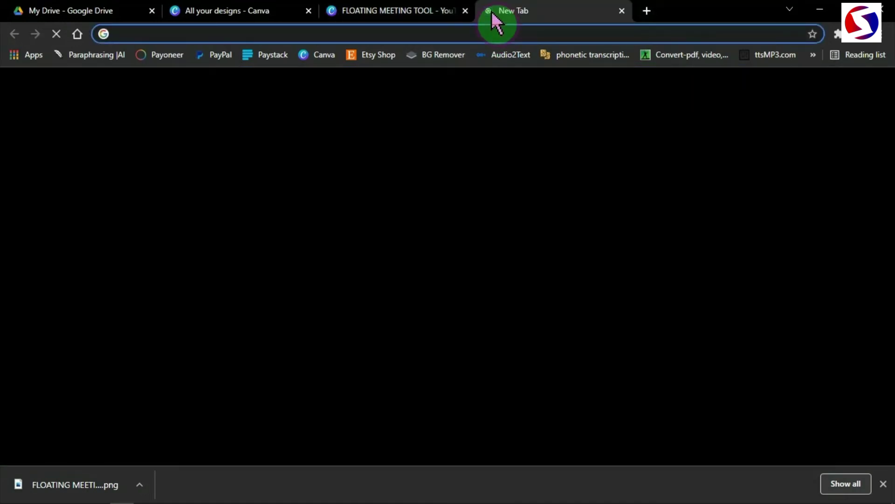
{"action": "left_click", "coordinate": [441, 56]}
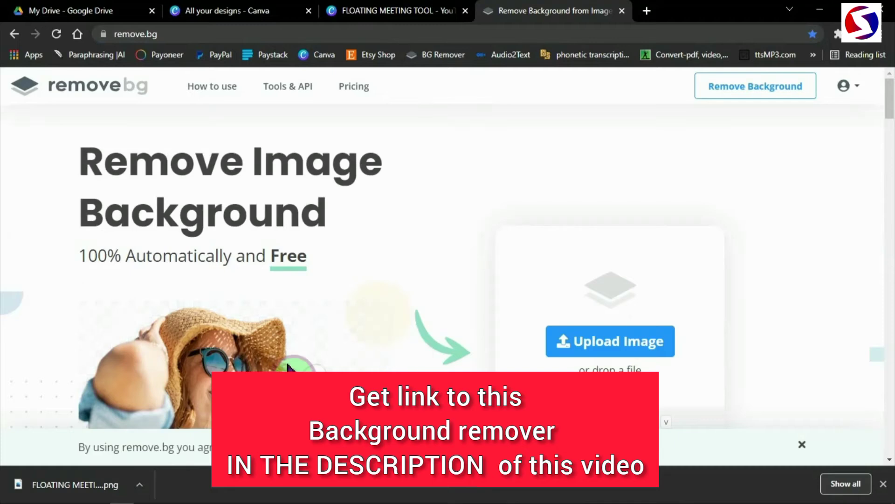
{"action": "left_click_drag", "start_coordinate": [58, 486], "coordinate": [532, 312]}
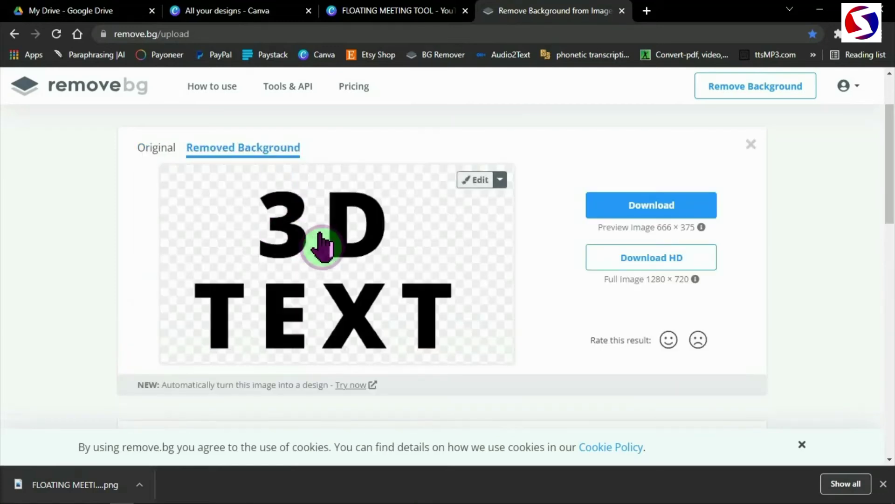
- Save the background-free preview image to the Desktop as FLOATING_MEETING_TOOL-removebg-preview, close remove.bg and return to the Canva design
{"action": "left_click", "coordinate": [682, 215]}
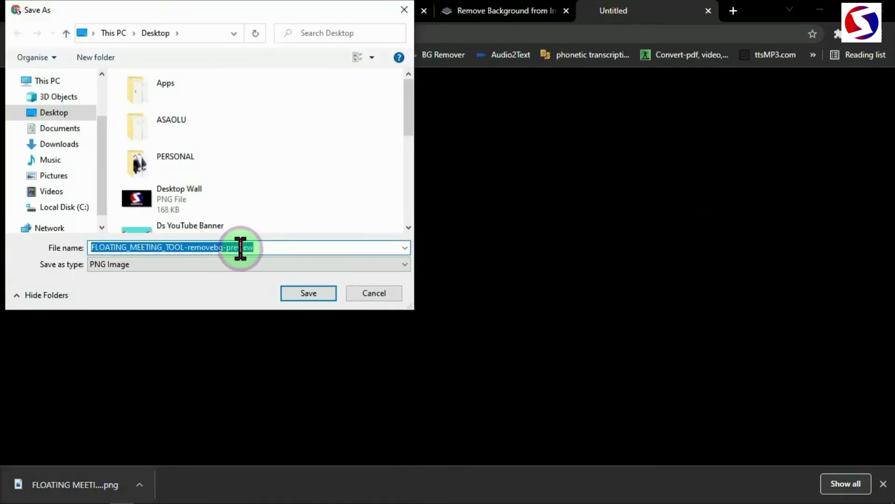
{"action": "left_click", "coordinate": [299, 293]}
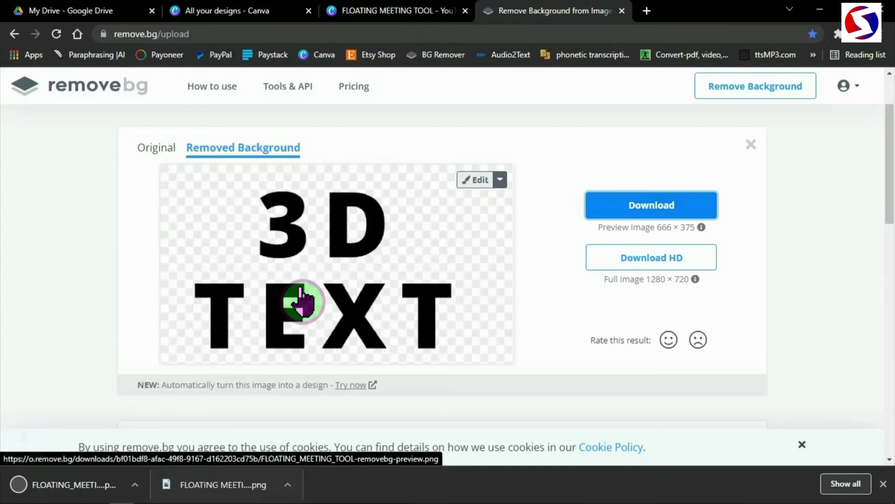
{"action": "left_click", "coordinate": [621, 11]}
{"action": "left_click", "coordinate": [612, 289]}
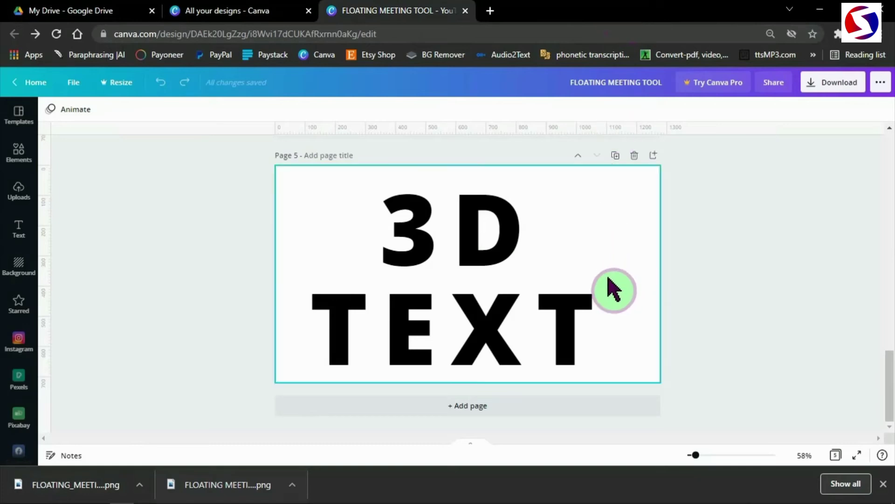
- Delete the black 3D TEXT heading from page 5 and remove the emptied page
{"action": "left_click", "coordinate": [578, 254]}
{"action": "left_click", "coordinate": [580, 255]}
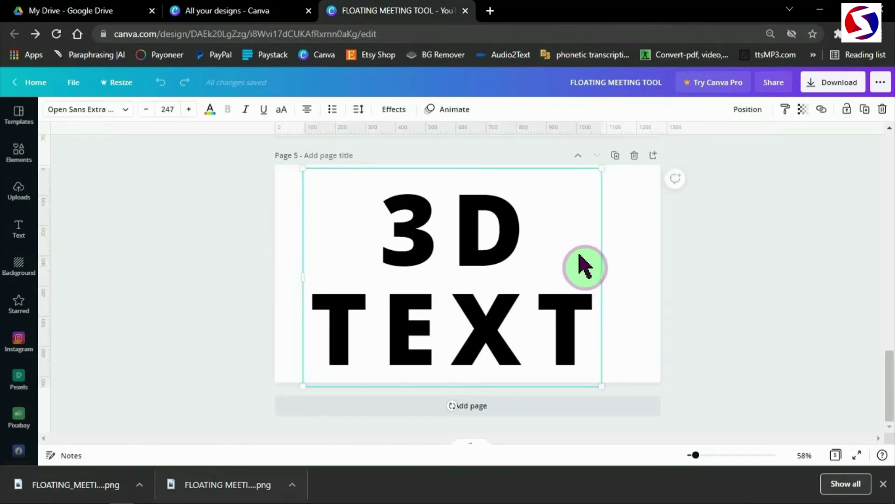
{"action": "key", "text": "Delete"}
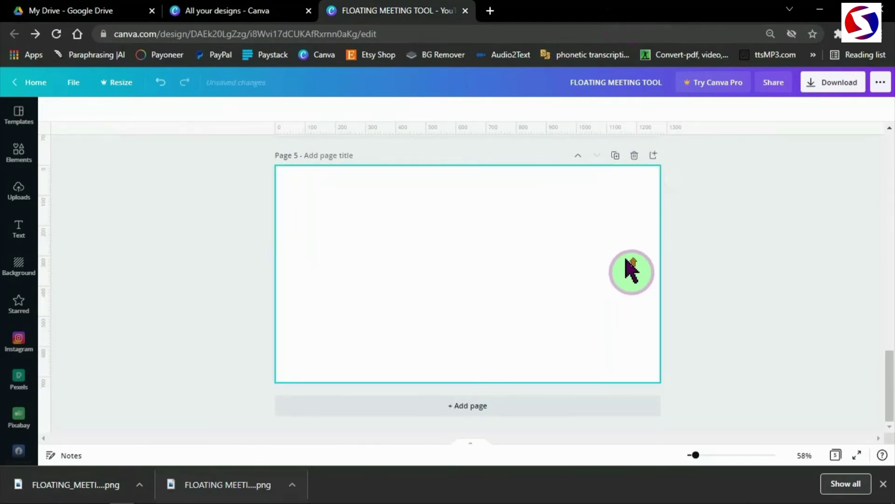
{"action": "scroll", "coordinate": [626, 270], "scroll_direction": "up", "scroll_amount": 3}
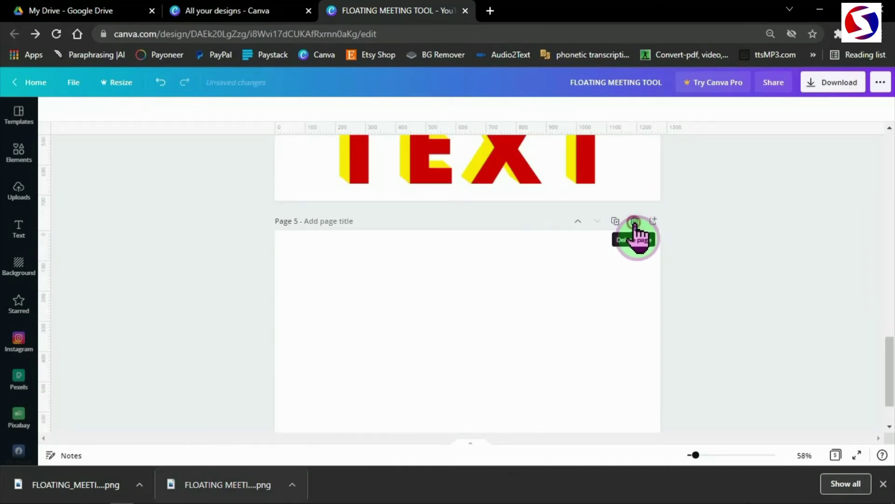
{"action": "left_click", "coordinate": [634, 221]}
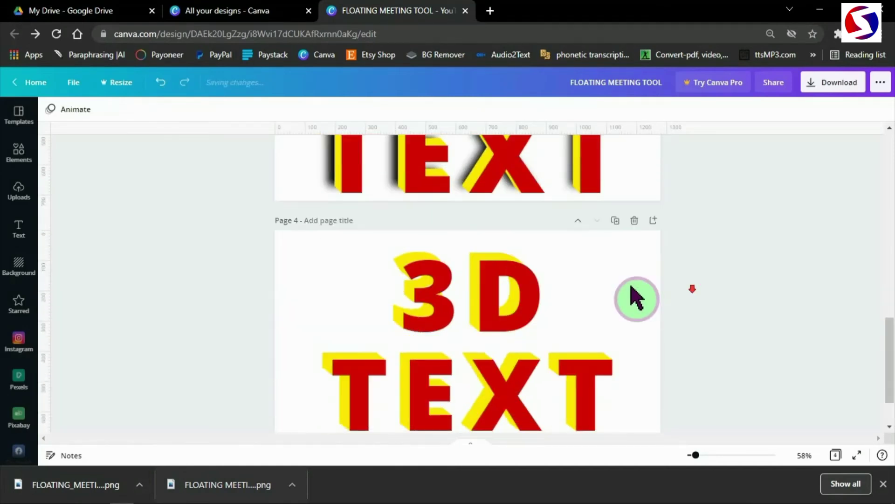
- Upload the downloaded background-free black 3D TEXT image and place it on page 4 over the lettering
{"action": "left_click", "coordinate": [653, 304]}
{"action": "scroll", "coordinate": [659, 314], "scroll_direction": "down", "scroll_amount": 2}
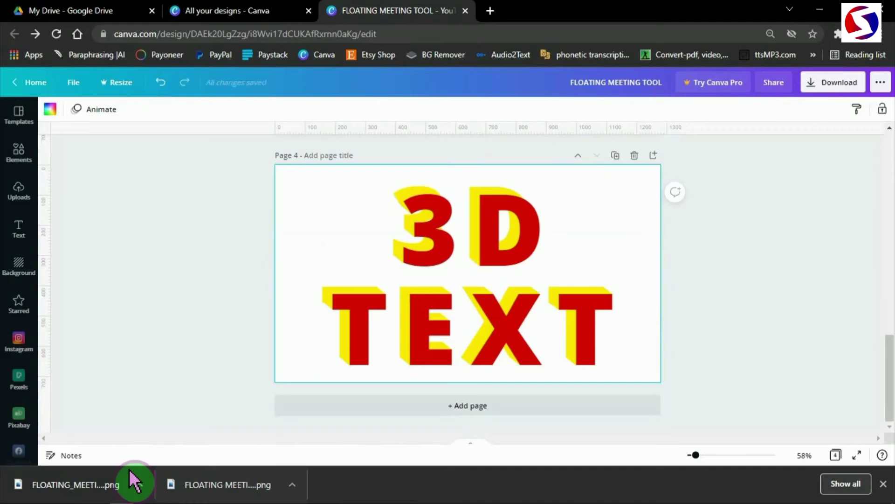
{"action": "left_click_drag", "start_coordinate": [65, 495], "coordinate": [510, 247]}
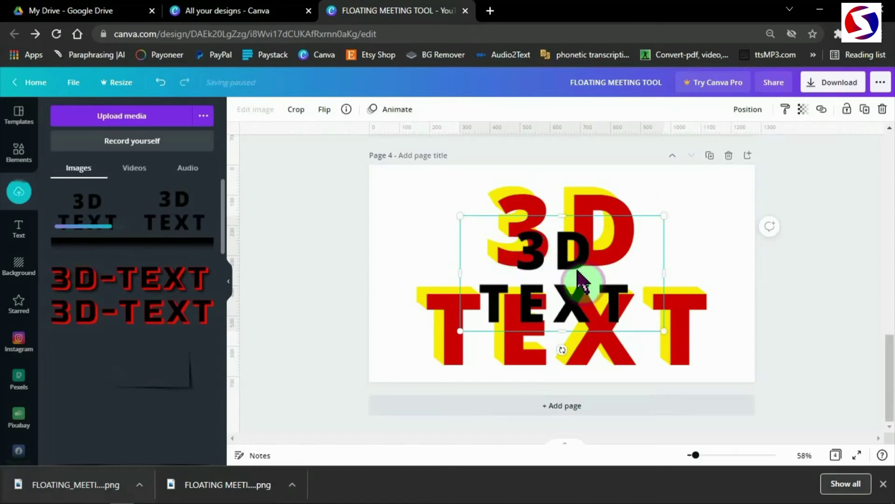
- Enlarge the black 3D TEXT image and align it over the red letters until it covers them
{"action": "scroll", "coordinate": [578, 280], "scroll_direction": "up", "scroll_amount": 5}
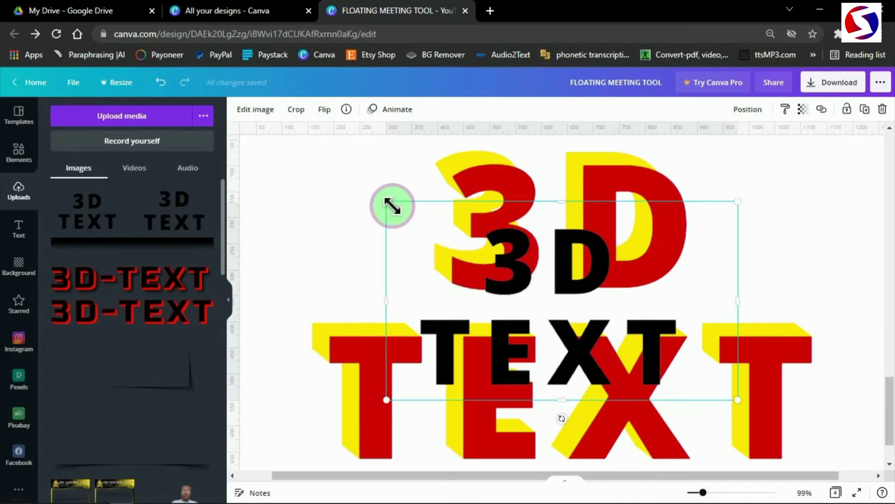
{"action": "left_click_drag", "start_coordinate": [384, 201], "coordinate": [263, 138]}
{"action": "left_click_drag", "start_coordinate": [738, 402], "coordinate": [786, 424]}
{"action": "left_click_drag", "start_coordinate": [791, 284], "coordinate": [702, 283]}
{"action": "left_click_drag", "start_coordinate": [267, 281], "coordinate": [305, 280]}
{"action": "left_click_drag", "start_coordinate": [698, 427], "coordinate": [799, 413]}
{"action": "scroll", "coordinate": [510, 283], "scroll_direction": "up", "scroll_amount": 1}
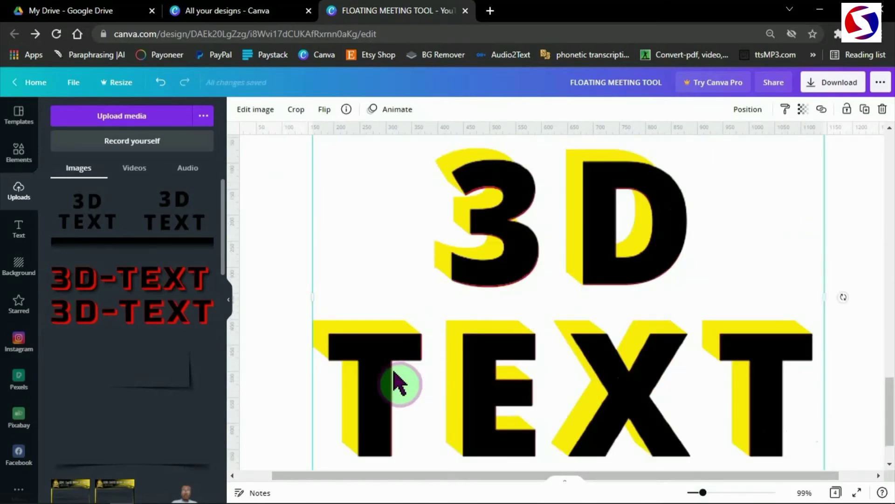
- Cut the black 3D TEXT image from page 4
{"action": "scroll", "coordinate": [392, 387], "scroll_direction": "down", "scroll_amount": 1}
{"action": "left_click", "coordinate": [374, 350]}
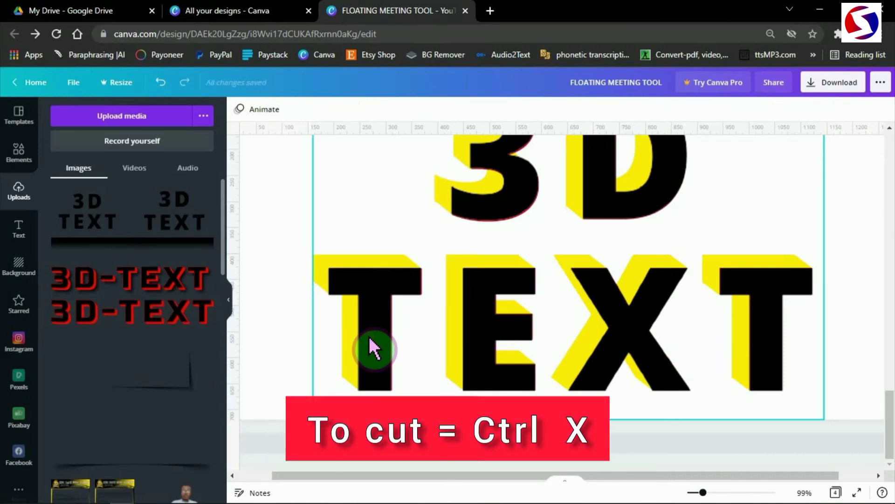
{"action": "left_click", "coordinate": [370, 339]}
{"action": "key", "text": "ctrl+x"}
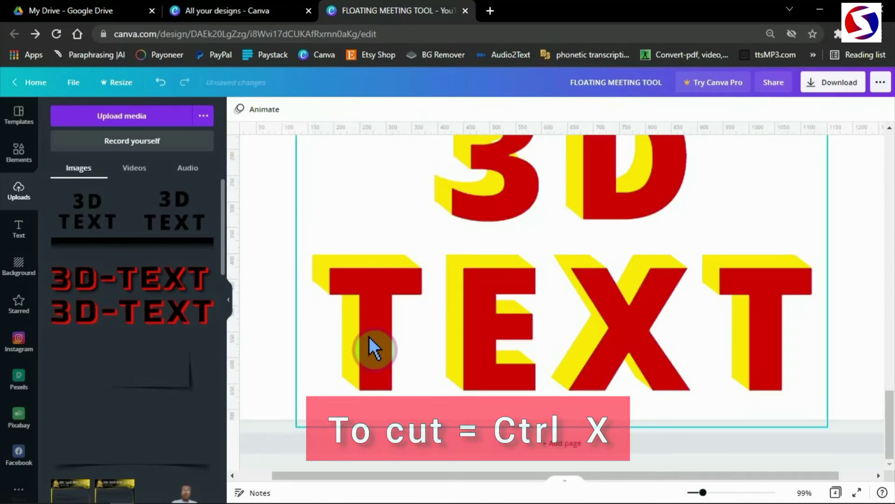
- Group all the red and yellow text and connector shapes on page 4, and paste the black text image back on top
{"action": "left_click", "coordinate": [369, 339]}
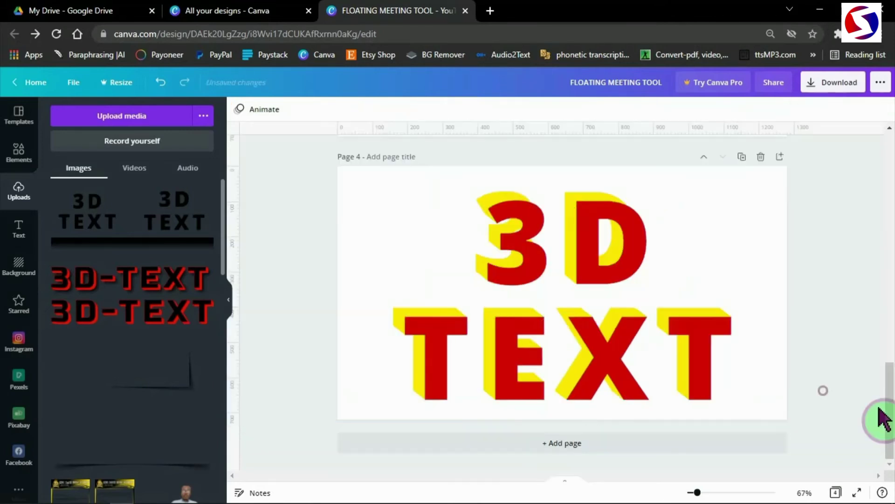
{"action": "left_click_drag", "start_coordinate": [861, 416], "coordinate": [344, 175]}
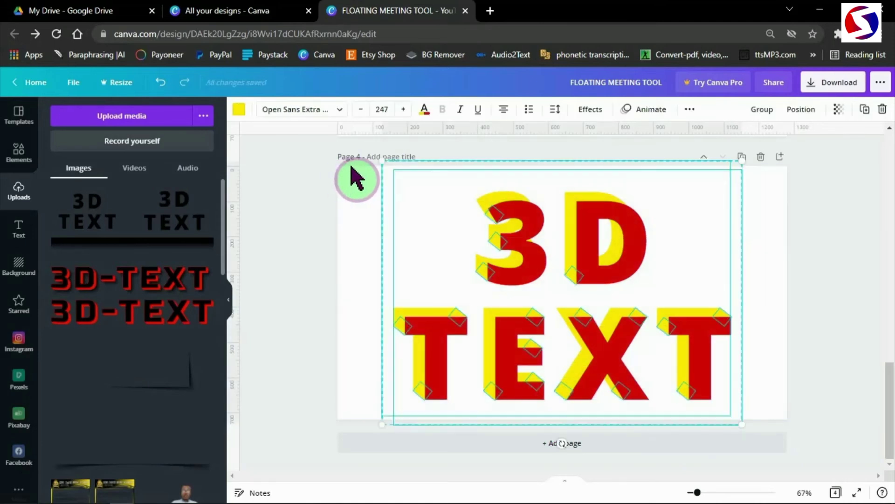
{"action": "left_click", "coordinate": [758, 112]}
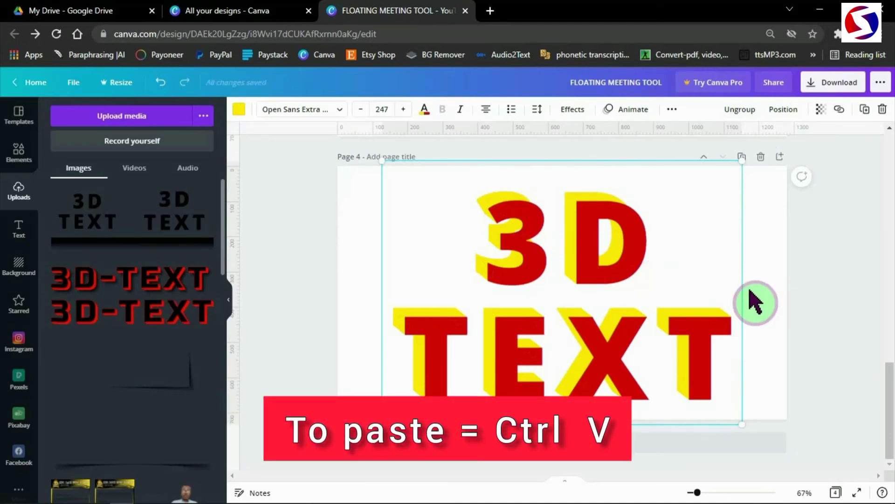
{"action": "key", "text": "ctrl+v"}
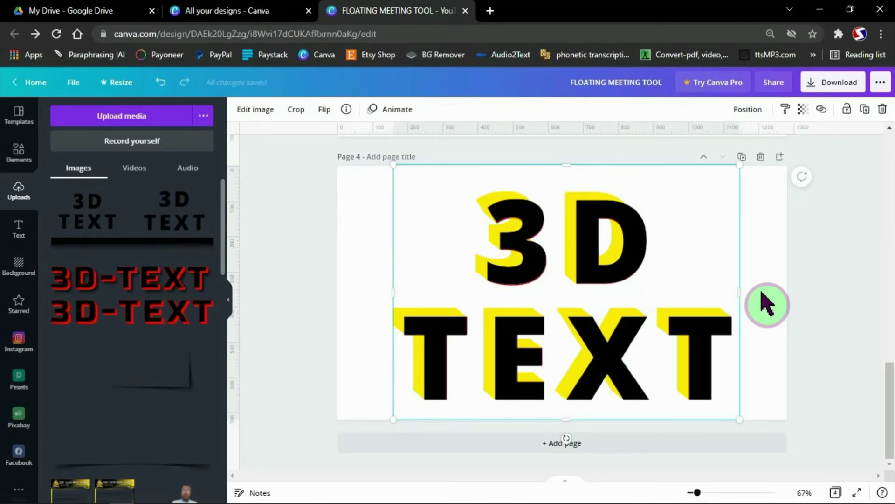
- Adjust the black text image with a blur of 22
{"action": "left_click", "coordinate": [261, 110]}
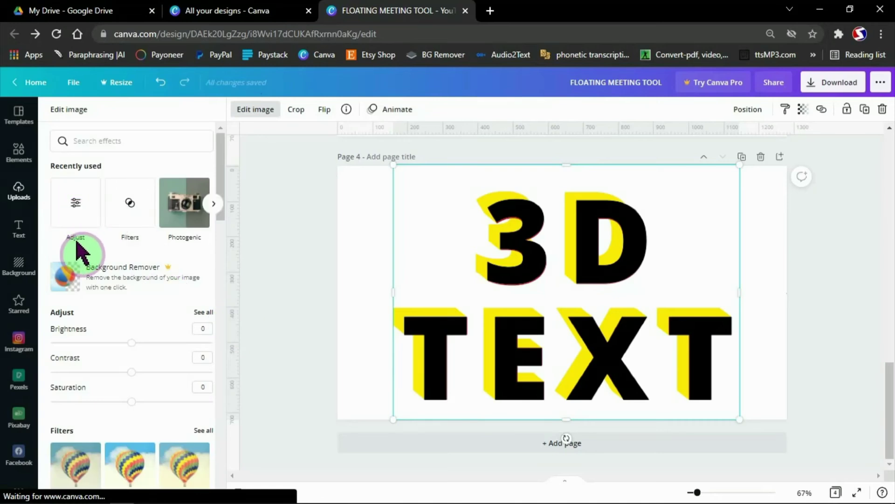
{"action": "left_click", "coordinate": [76, 205]}
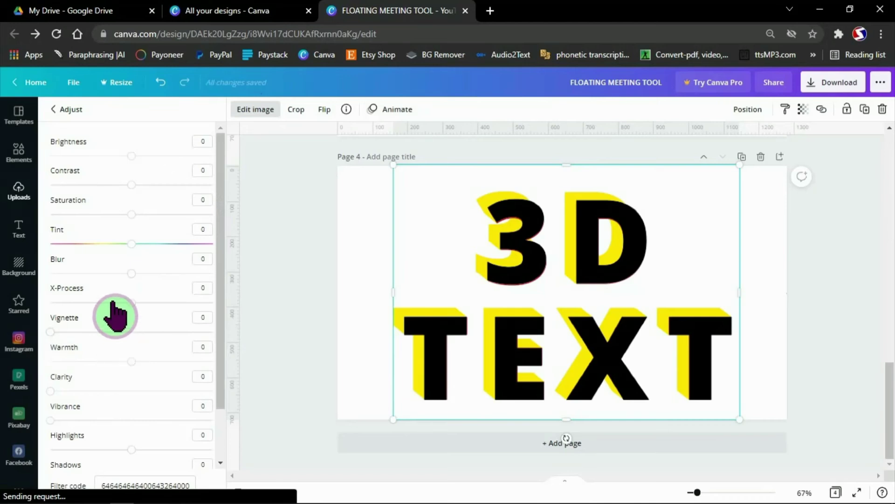
{"action": "left_click_drag", "start_coordinate": [132, 273], "coordinate": [150, 275]}
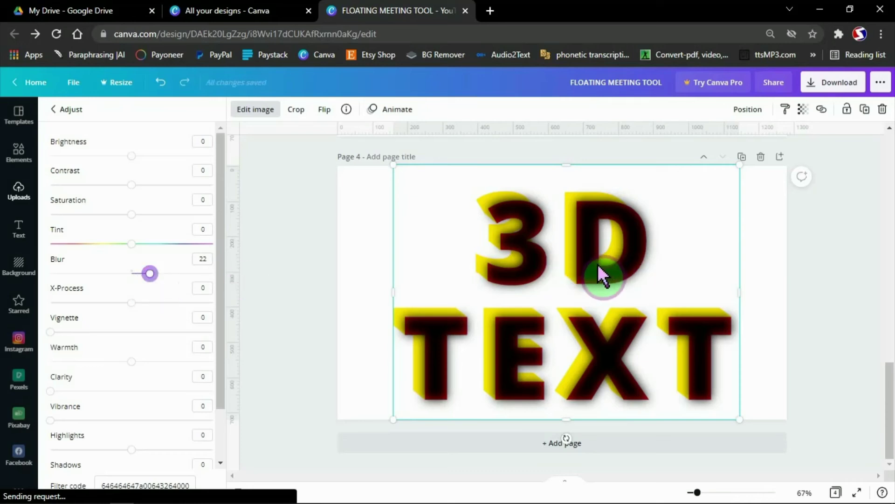
- Offset the blurred black text up and to the left so it extends slightly beyond the yellow layer
{"action": "left_click_drag", "start_coordinate": [591, 266], "coordinate": [583, 258]}
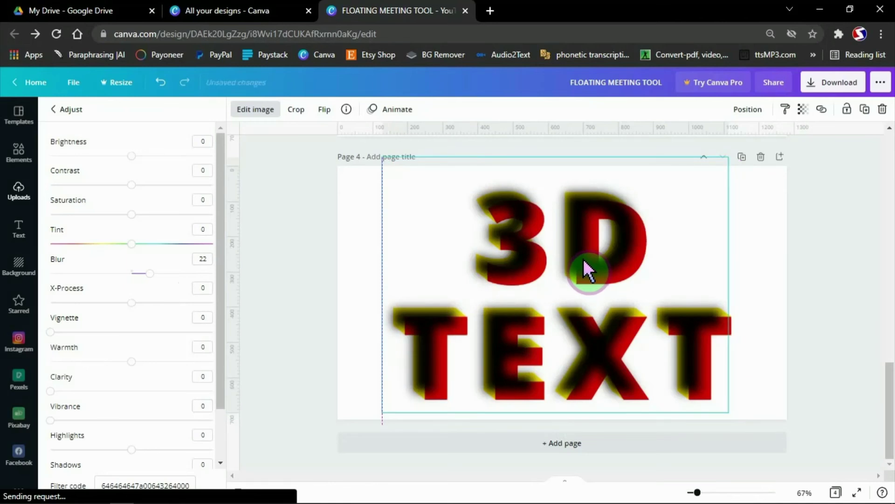
{"action": "left_click_drag", "start_coordinate": [583, 259], "coordinate": [575, 255]}
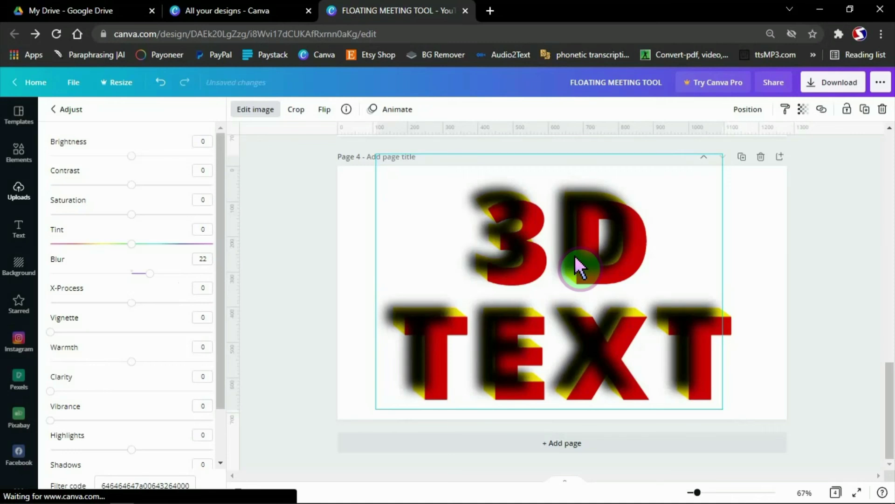
{"action": "left_click_drag", "start_coordinate": [575, 256], "coordinate": [574, 255]}
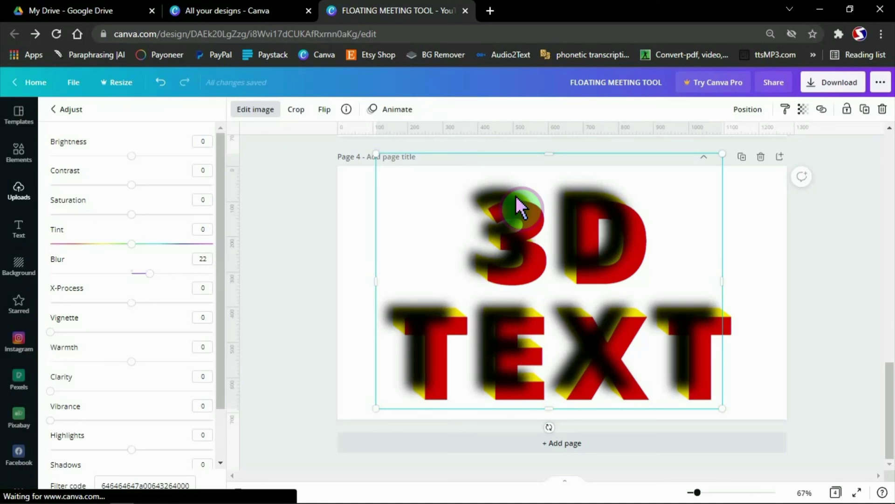
- Send the blurred black text backward behind the grouped 3D lettering as its shadow, and present the design in full screen
{"action": "left_click", "coordinate": [747, 111]}
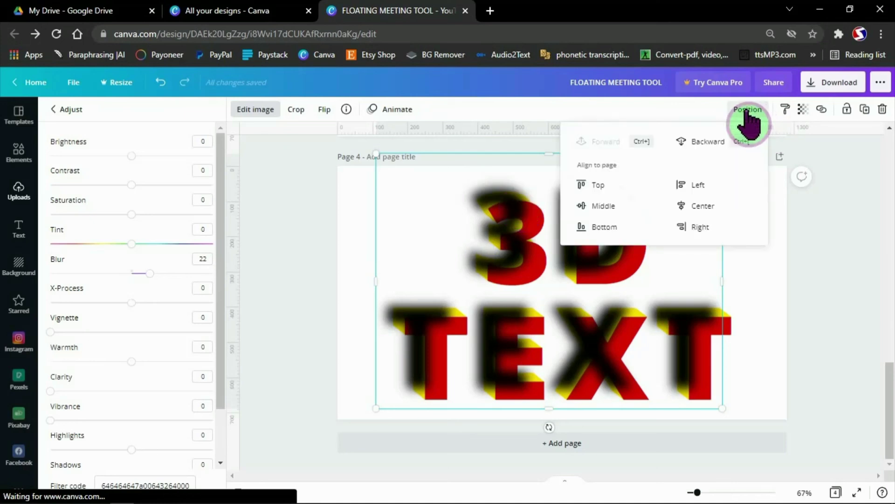
{"action": "left_click", "coordinate": [704, 144]}
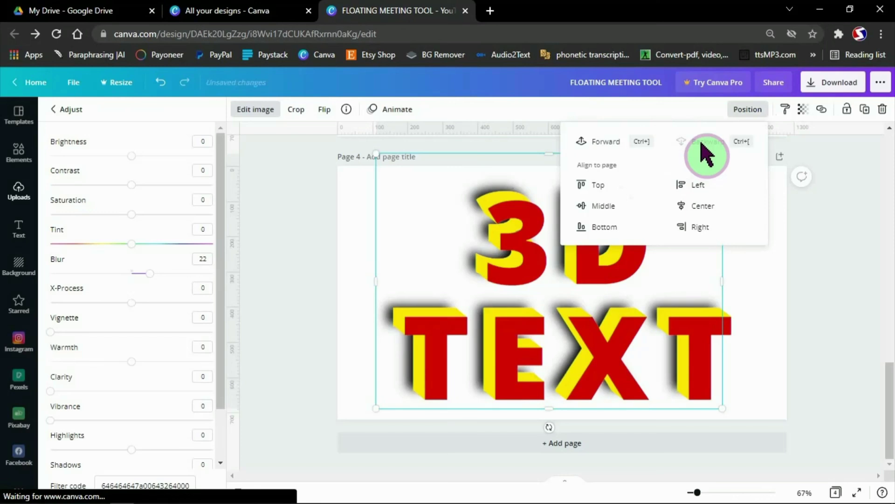
{"action": "left_click", "coordinate": [816, 334]}
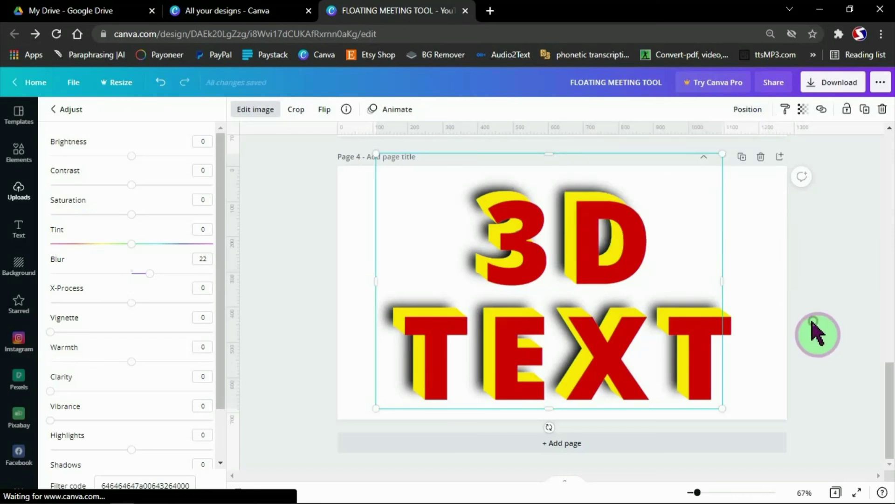
{"action": "left_click", "coordinate": [858, 493]}
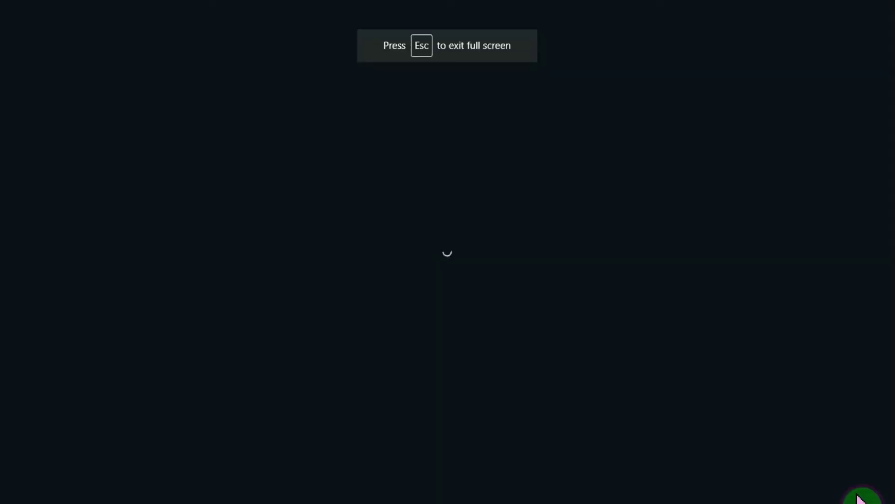